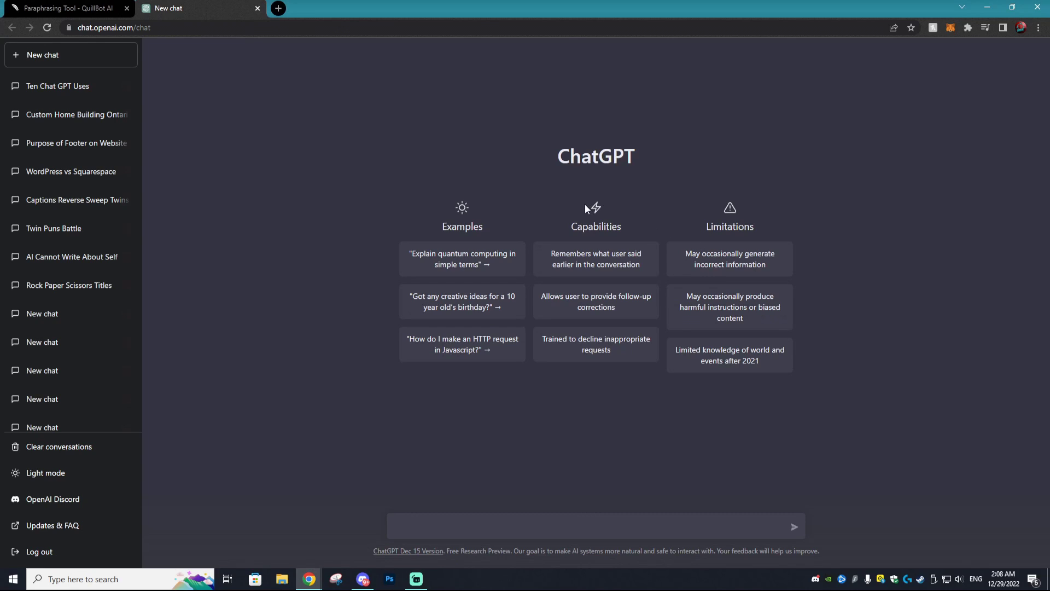
Step: Type the ChatGPT prompt 'Give me 5 objectives for a shoe company', correcting typos
drag(616, 223, 569, 231)
click(583, 230)
text(Give me 5 objectives for a shoe)
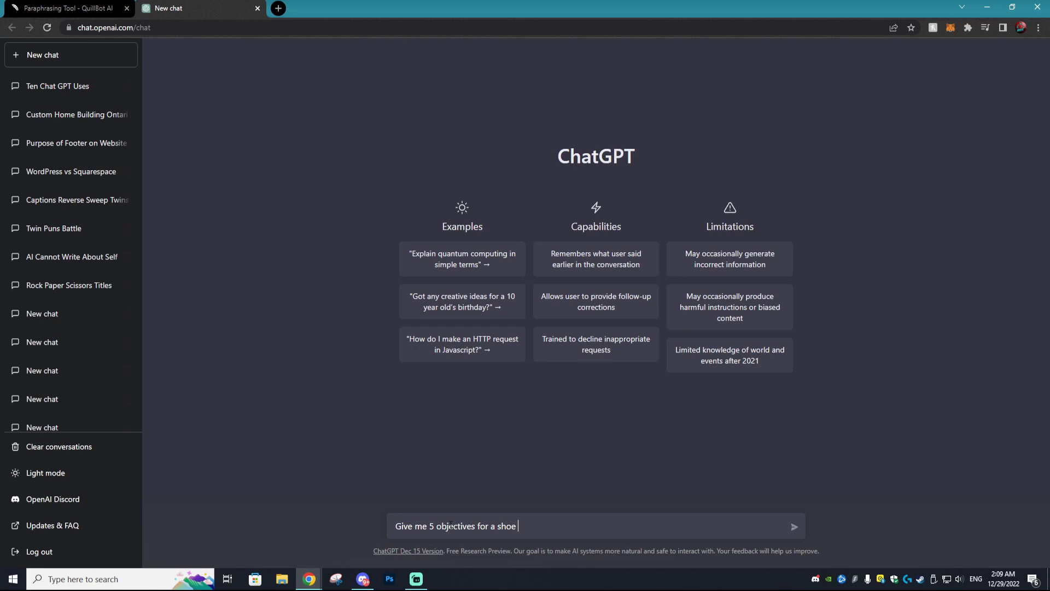
text(company)
Step: Insert 'business' so the prompt asks for 5 business objectives, and send it
click(436, 527)
text(business)
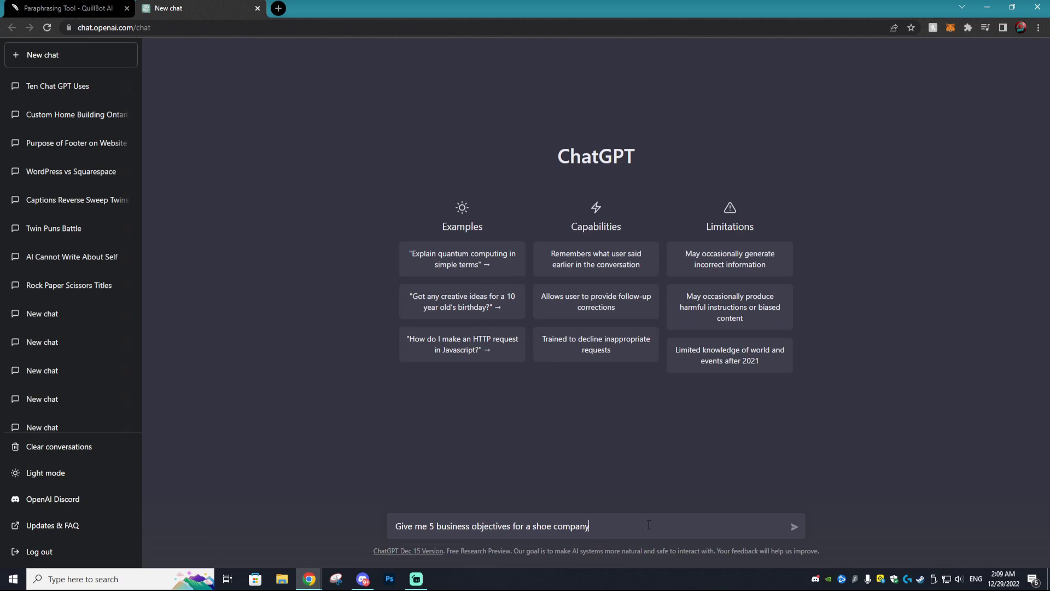
click(793, 526)
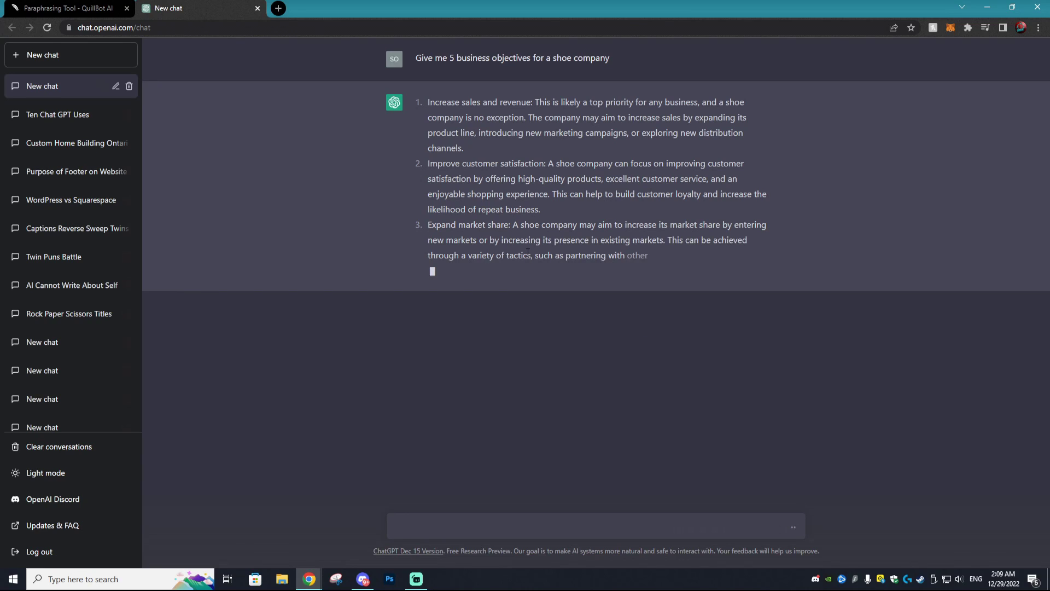
Step: Select all five shoe-company objectives in ChatGPT's finished reply and copy them
drag(439, 103, 644, 310)
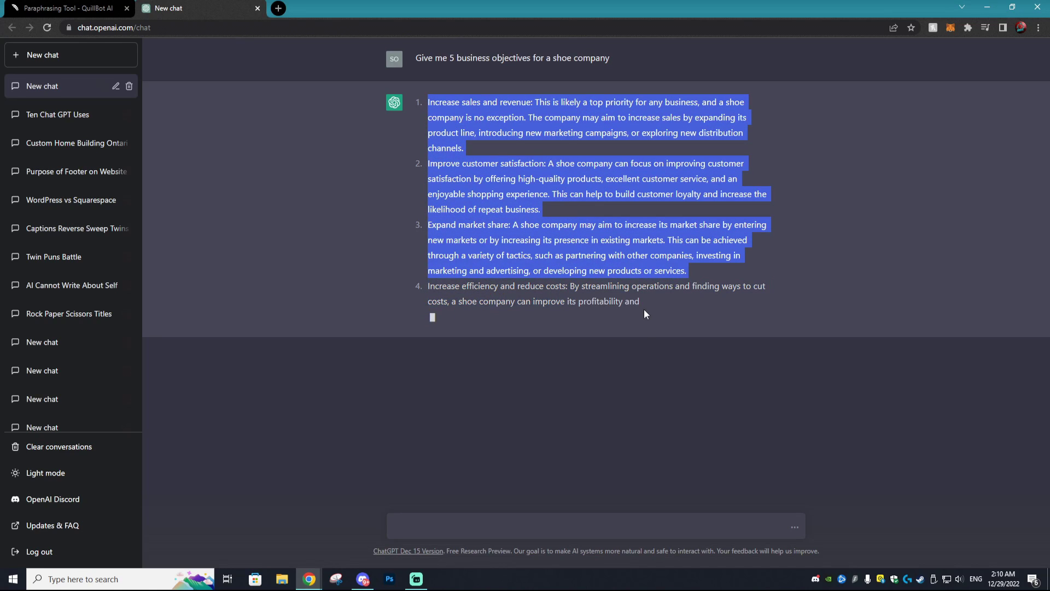
click(462, 116)
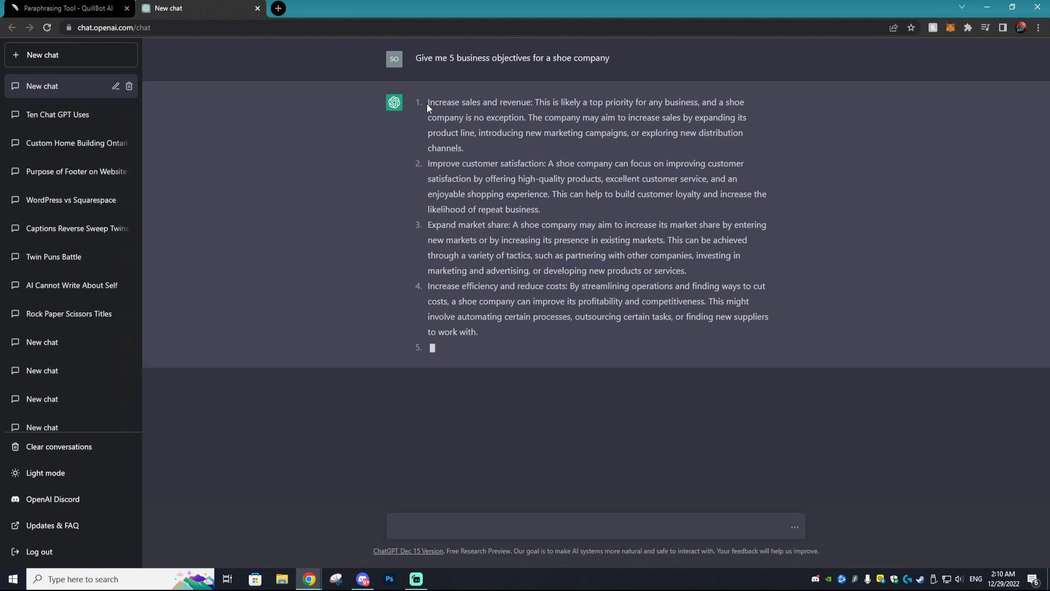
drag(427, 103, 548, 342)
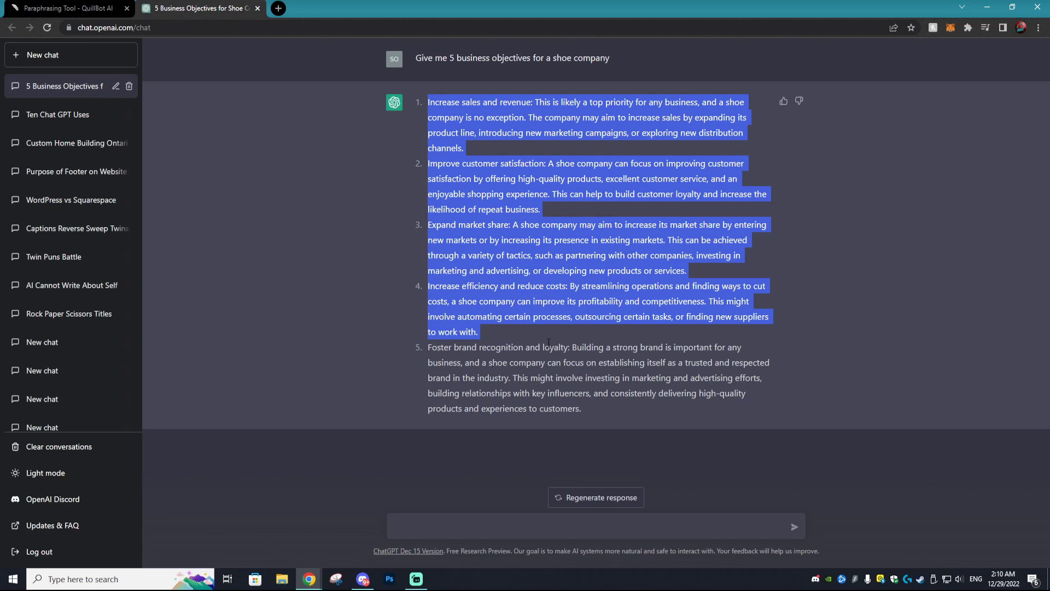
click(558, 204)
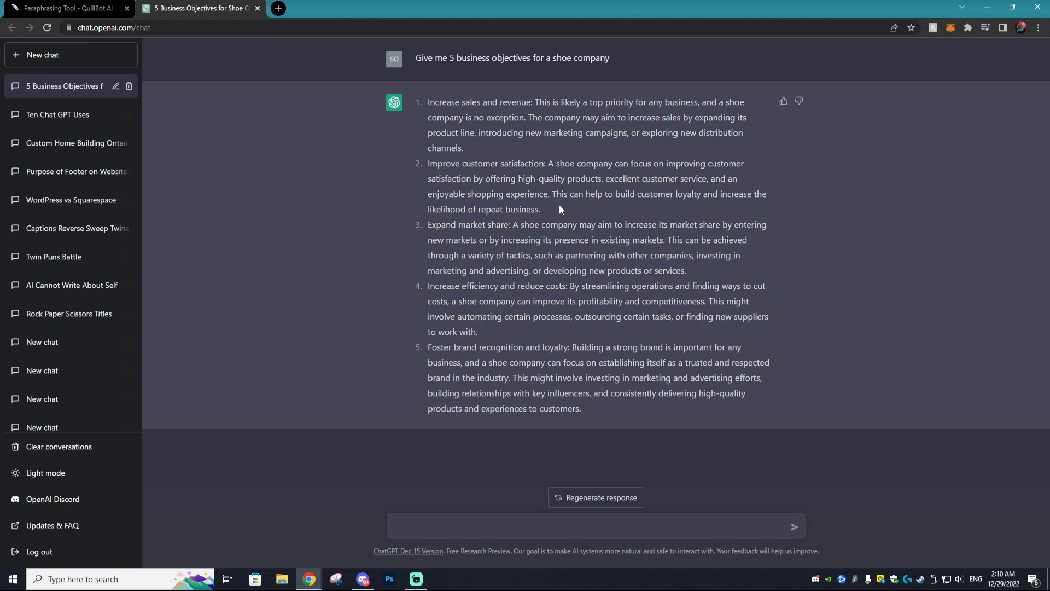
drag(581, 407, 425, 106)
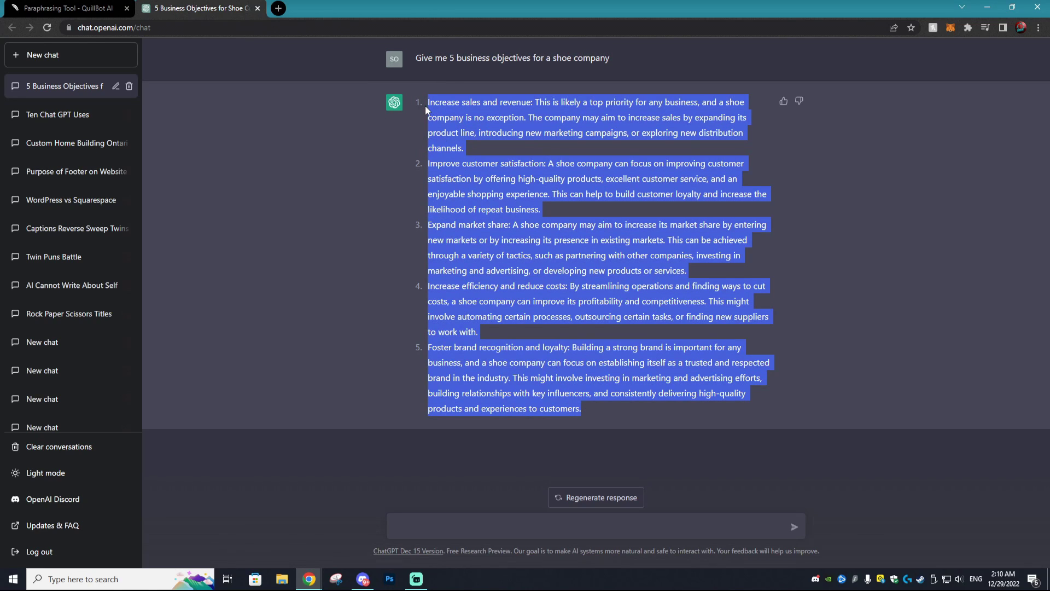
right_click(454, 103)
click(466, 108)
Step: Copy ChatGPT's five-objective answer again after a glance at the QuillBot Paraphraser tab
click(104, 9)
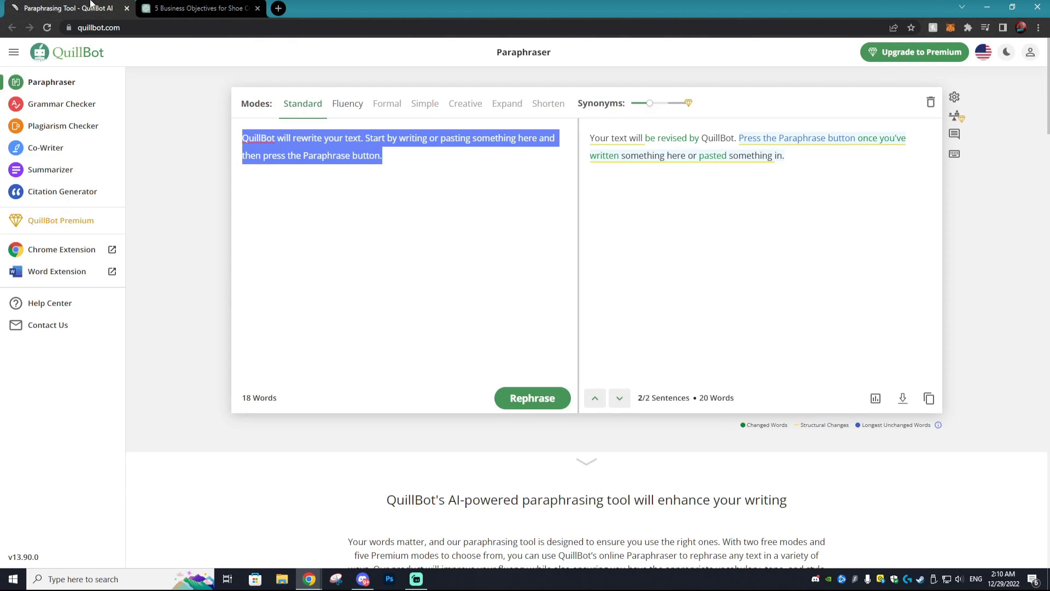
click(102, 28)
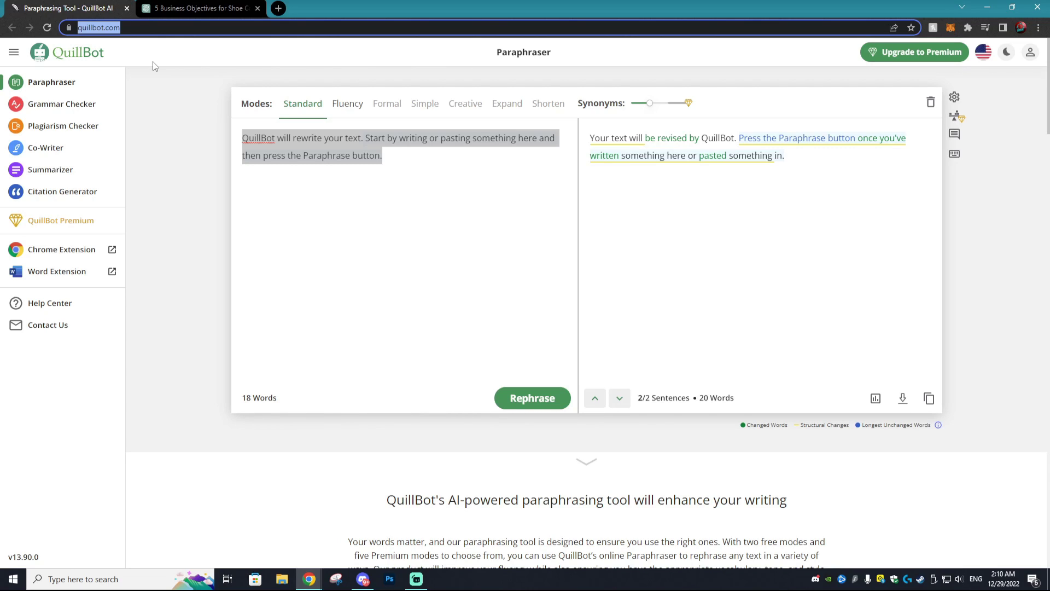
click(165, 6)
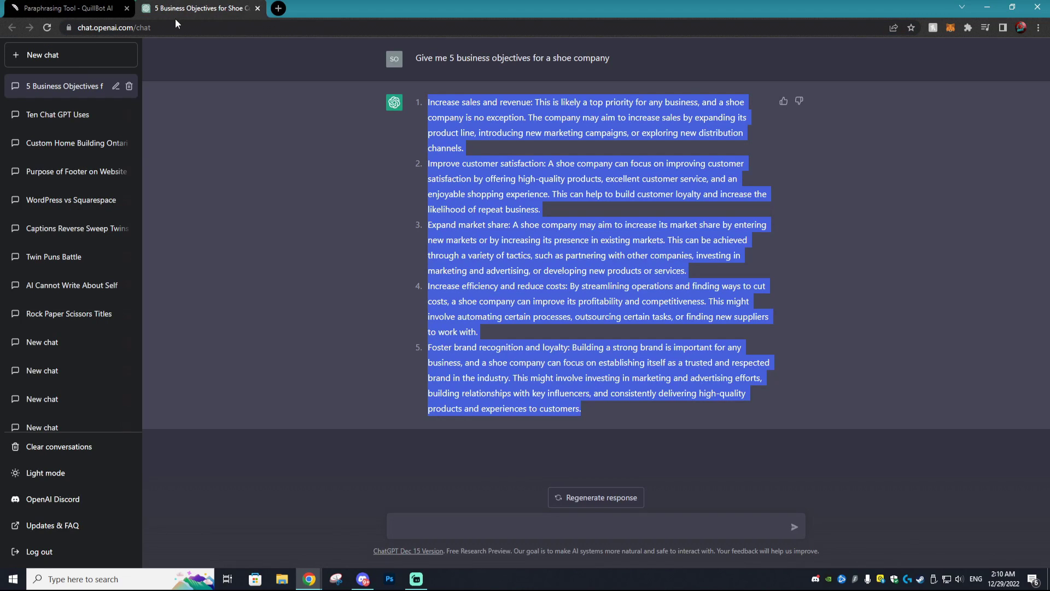
right_click(465, 165)
click(489, 172)
Step: Paste the five objectives over the sample text in QuillBot's Paraphraser input
click(85, 11)
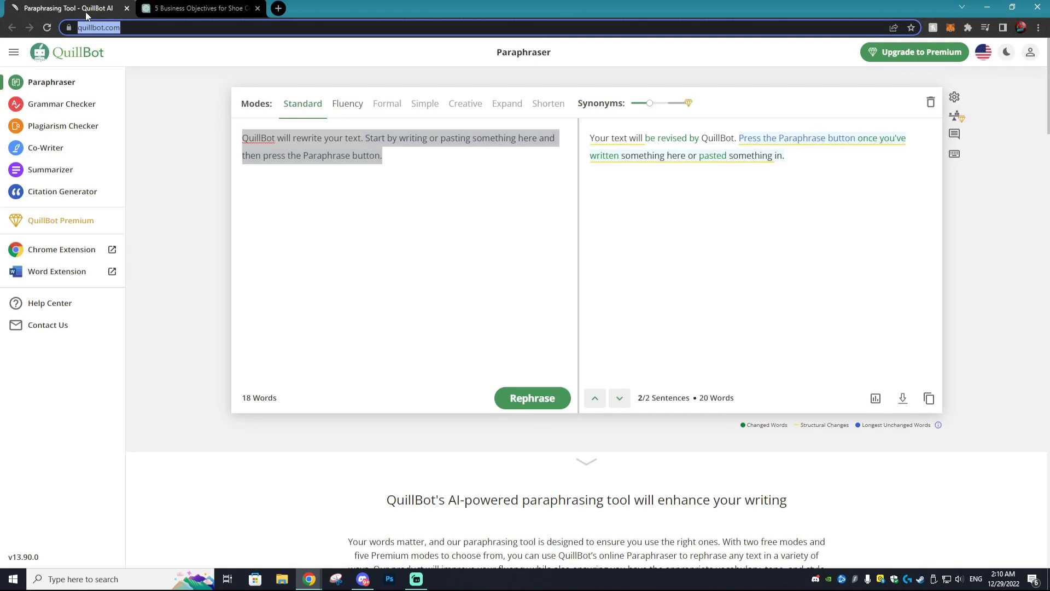
right_click(333, 141)
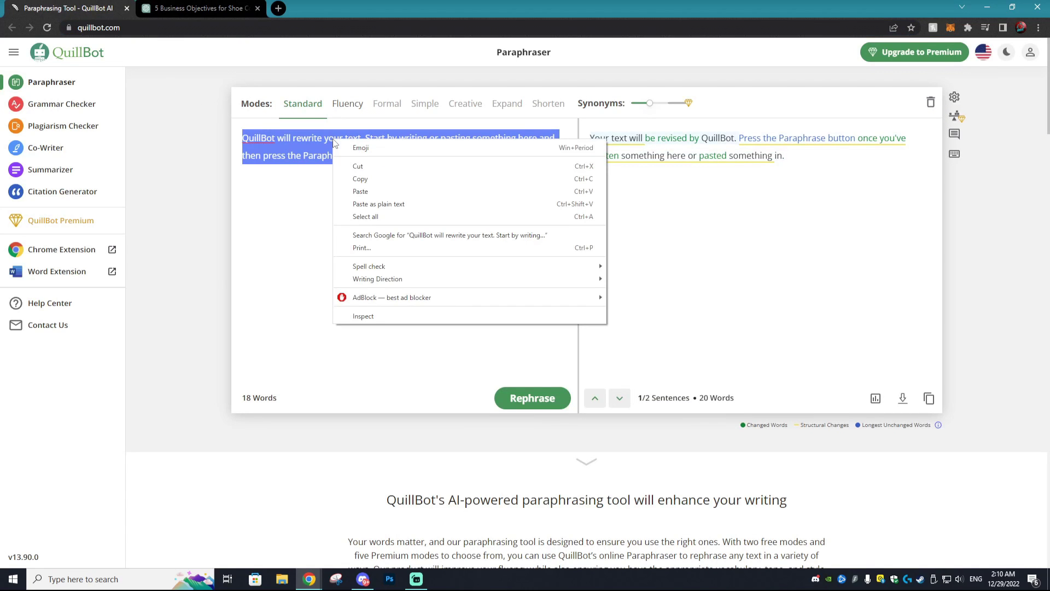
click(374, 192)
scroll(527, 330, down, 5)
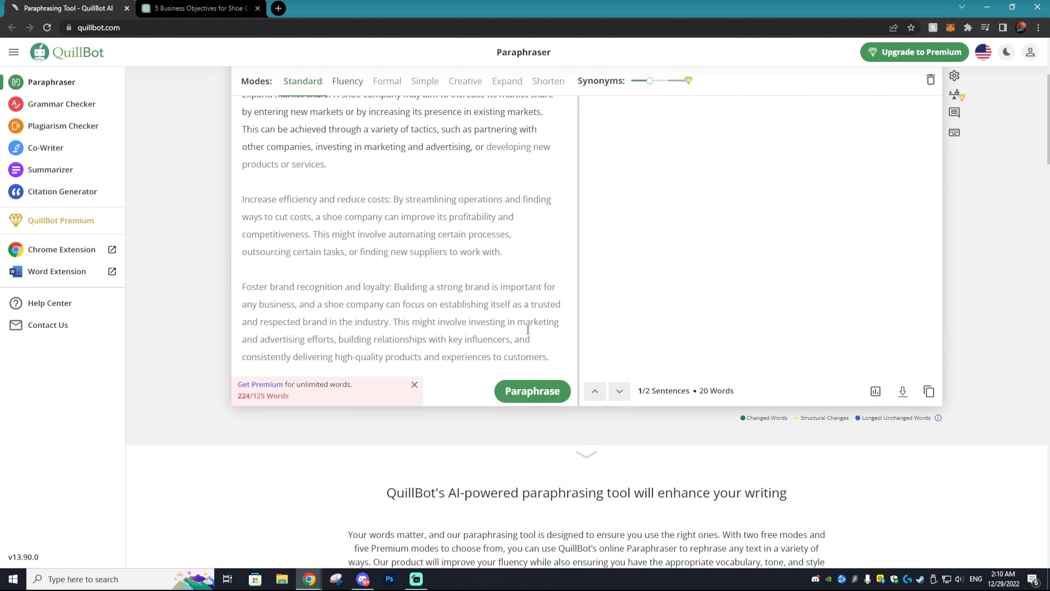
scroll(538, 362, up, 3)
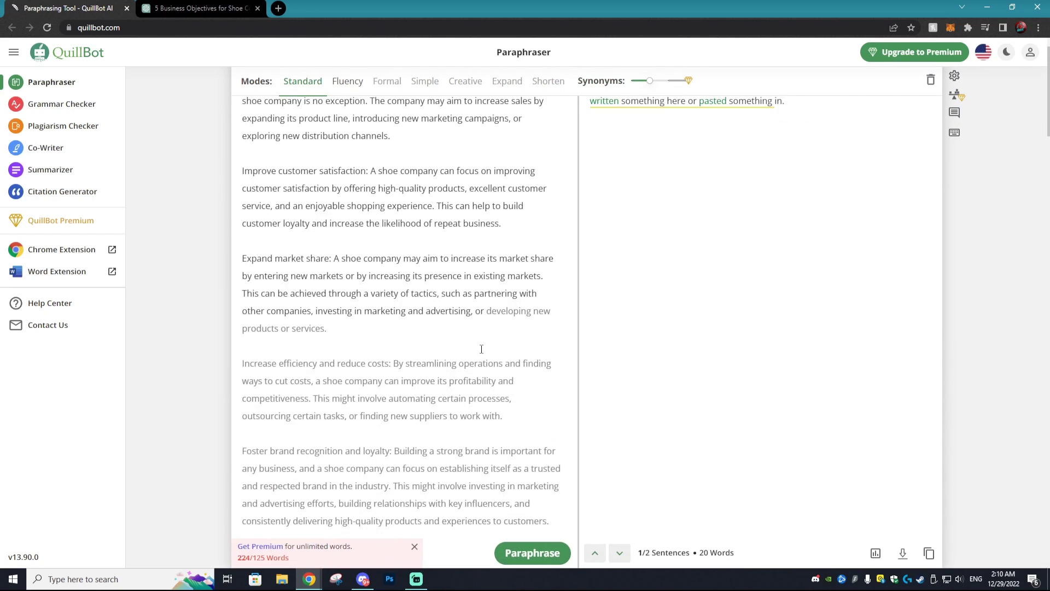
scroll(482, 349, up, 1)
scroll(431, 334, down, 2)
Step: Review the 224-word input and select the last two objectives
key(ctrl+l)
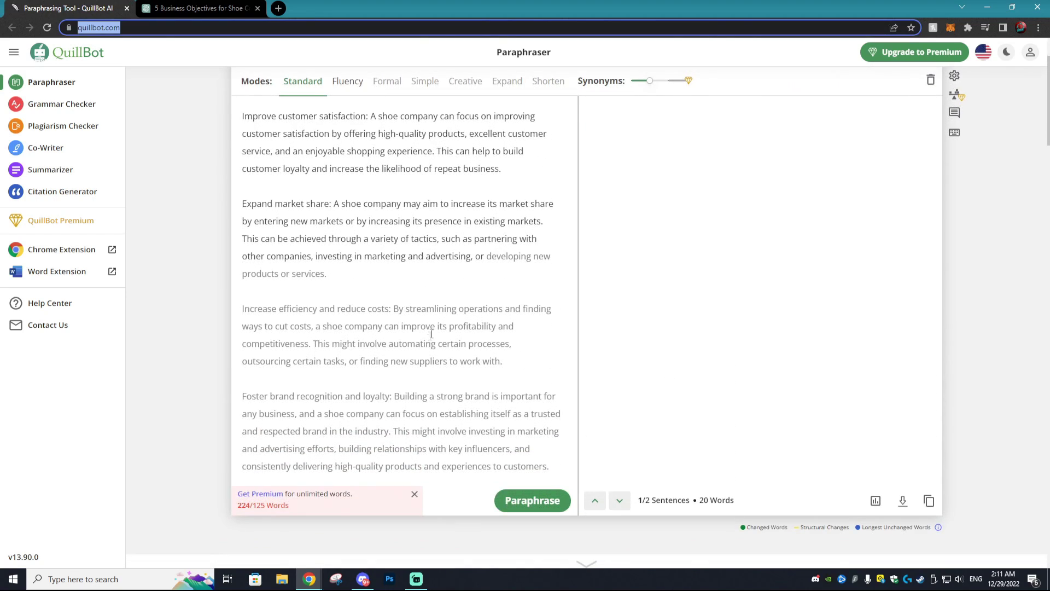
scroll(421, 345, up, 2)
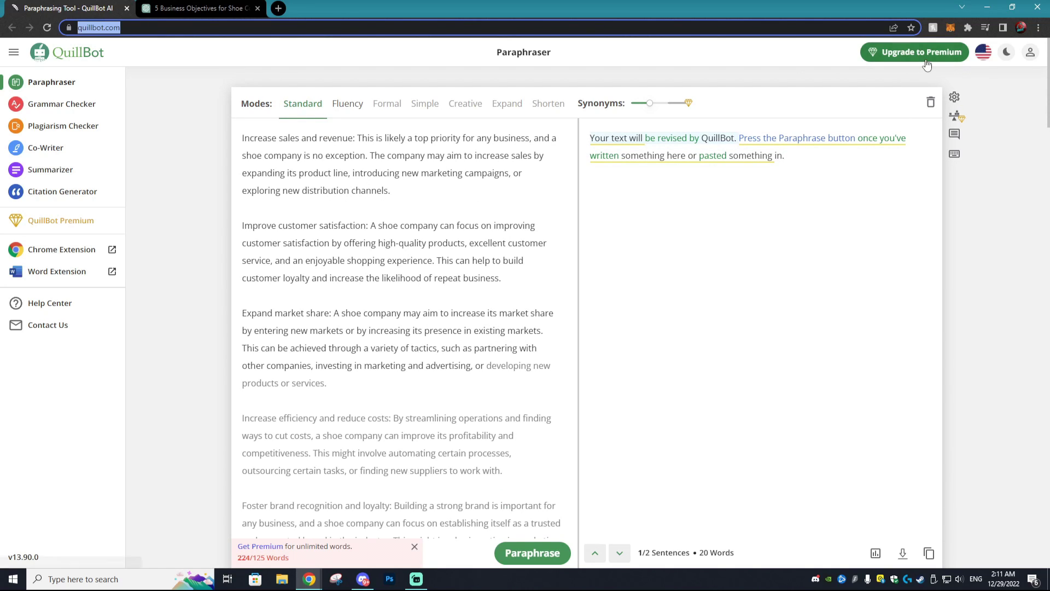
scroll(441, 274, down, 5)
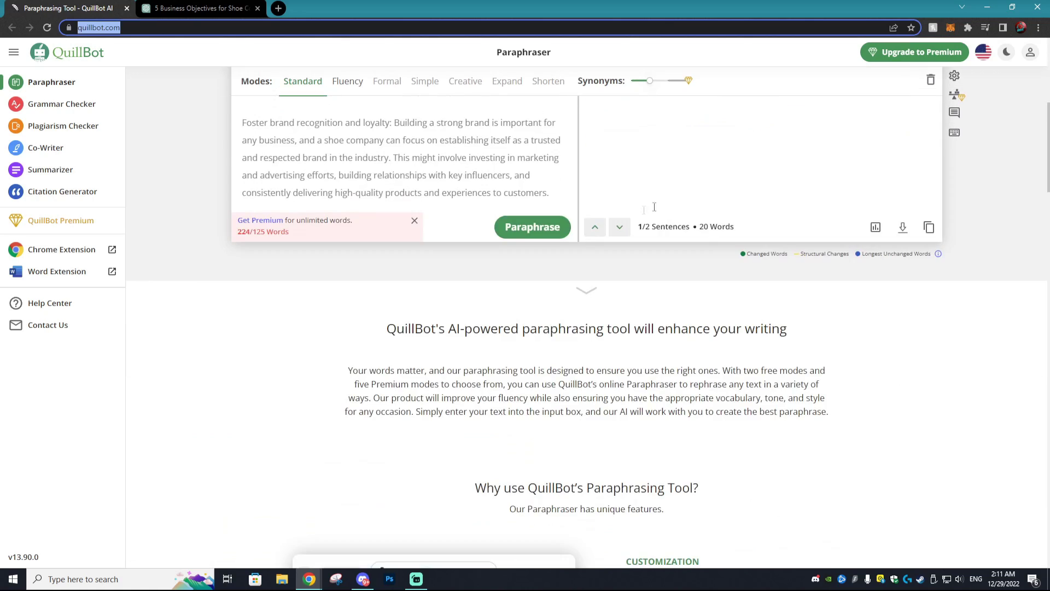
scroll(441, 274, up, 3)
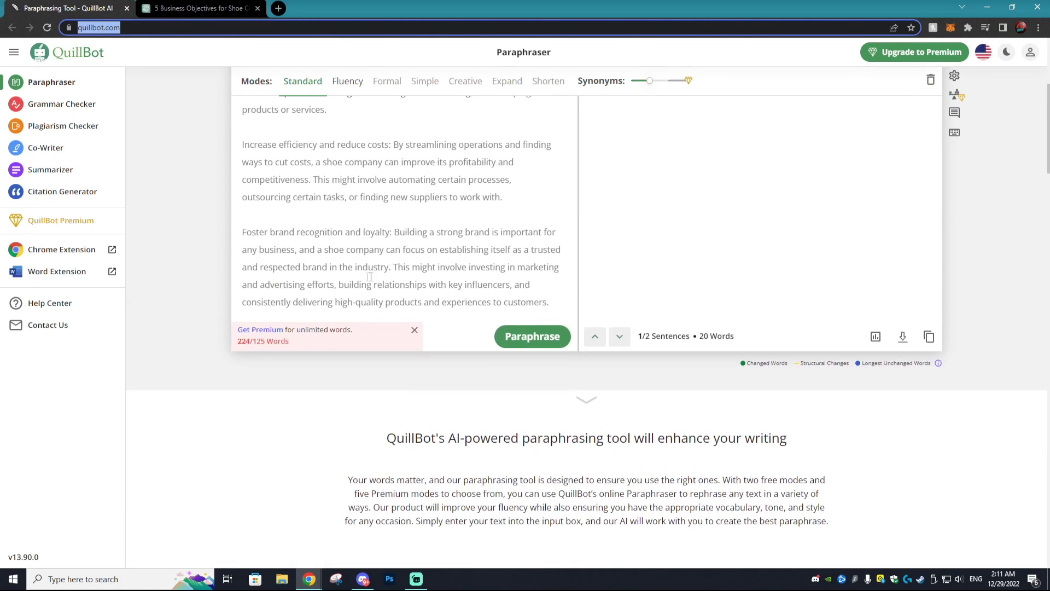
scroll(369, 277, up, 5)
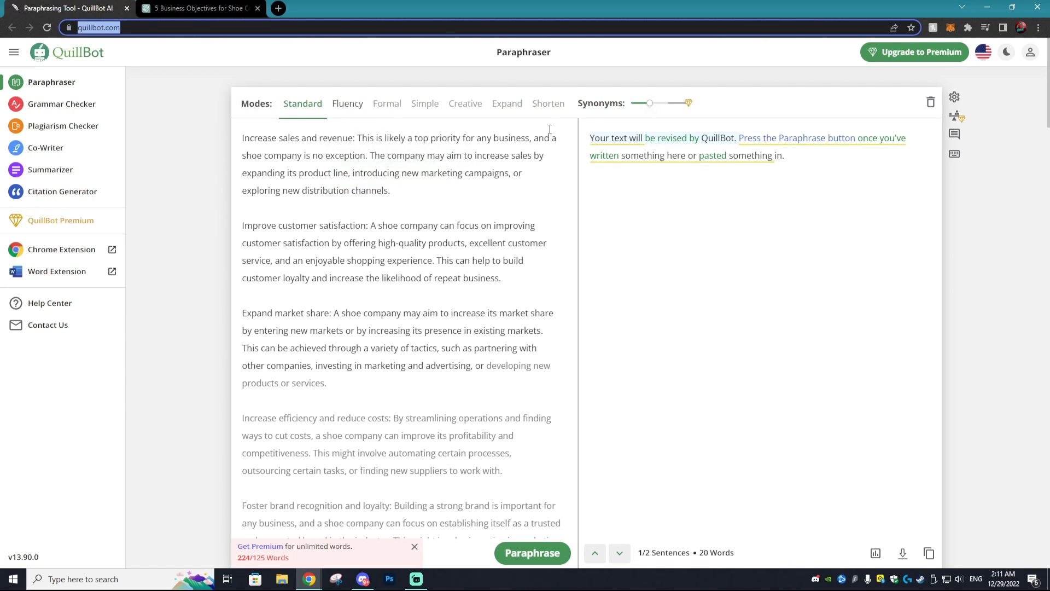
scroll(586, 267, down, 3)
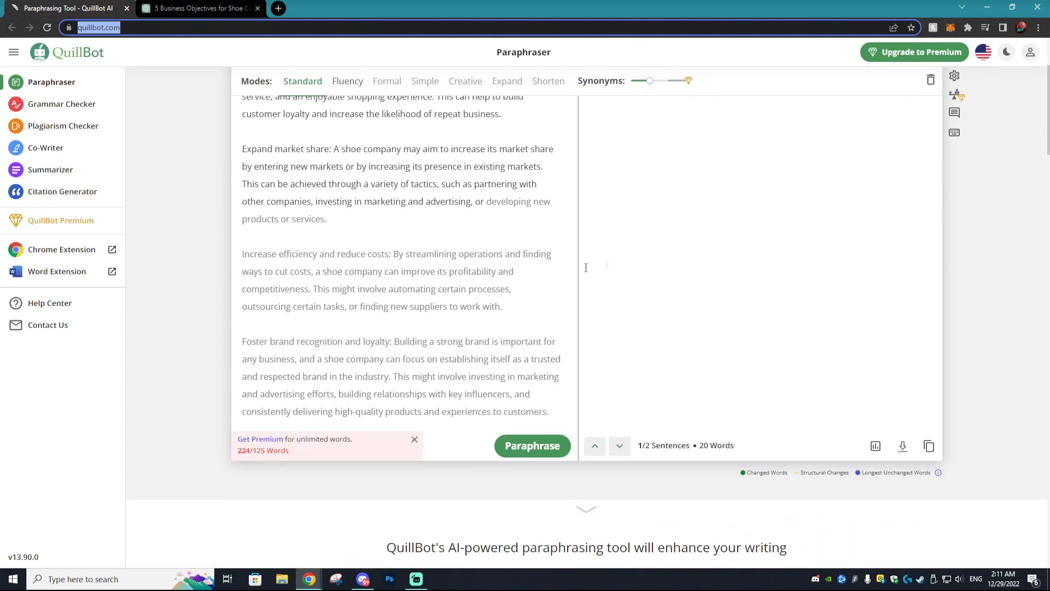
drag(549, 412, 238, 259)
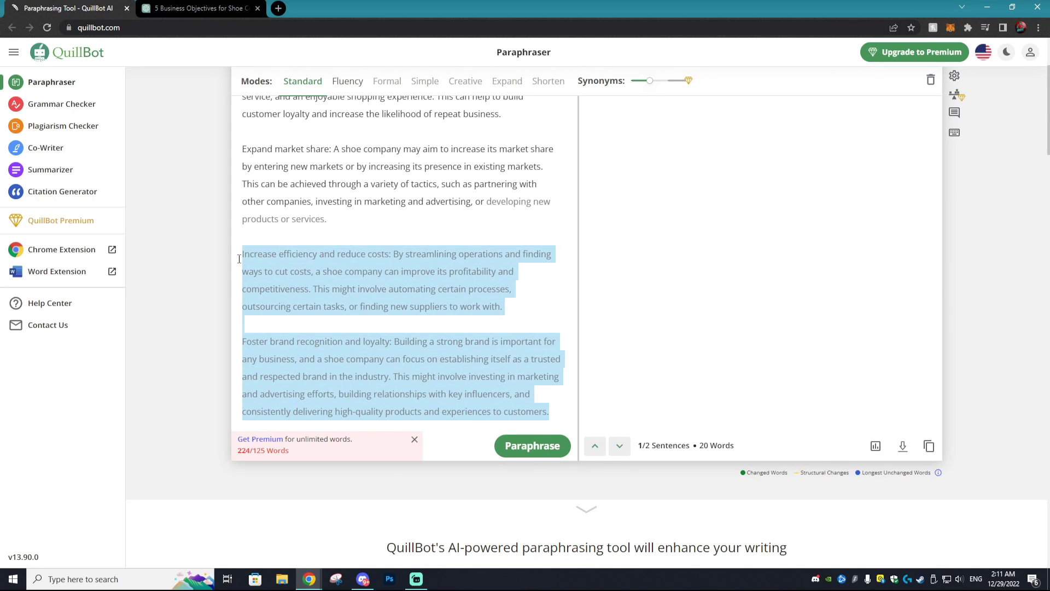
Step: Delete the last two objectives and the final sentence of 'Expand market share', leaving 104 words
key(BackSpace)
scroll(352, 220, up, 3)
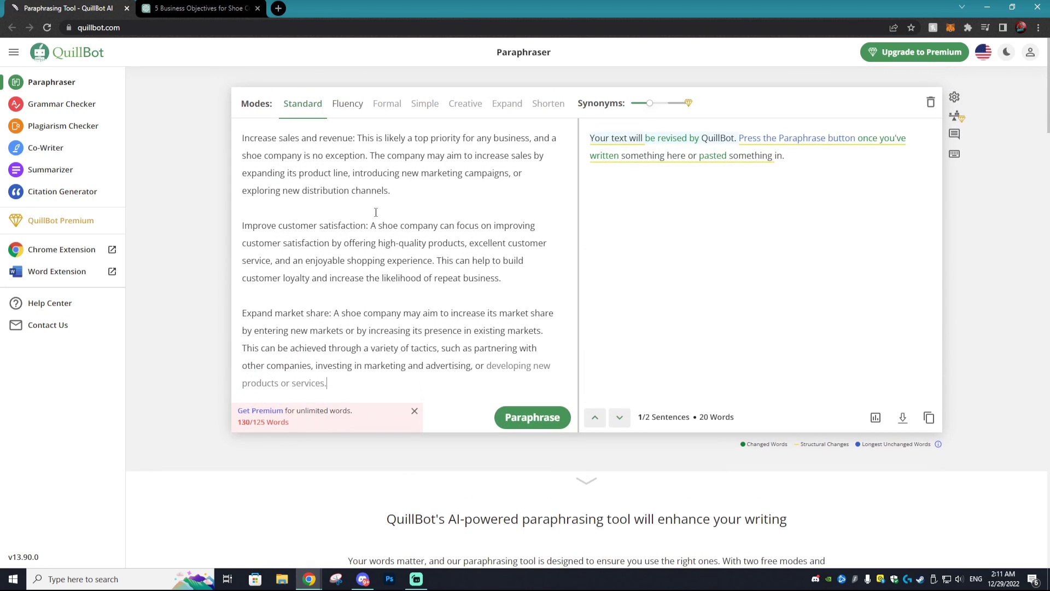
drag(328, 383, 241, 348)
key(BackSpace)
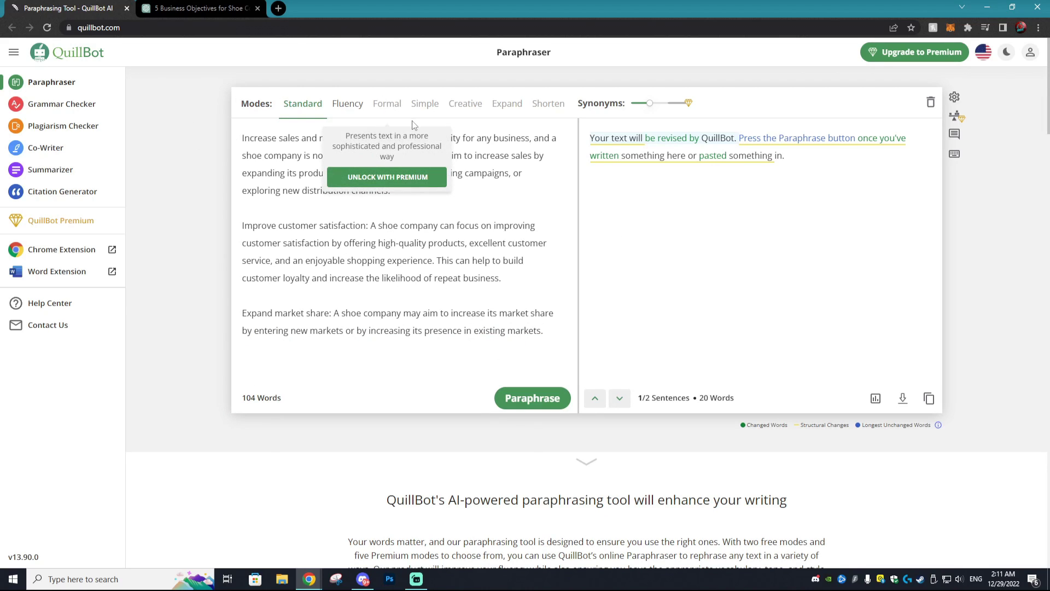
Step: Paraphrase the three-objective input in Fluency mode
mouse_move(430, 118)
mouse_move(464, 107)
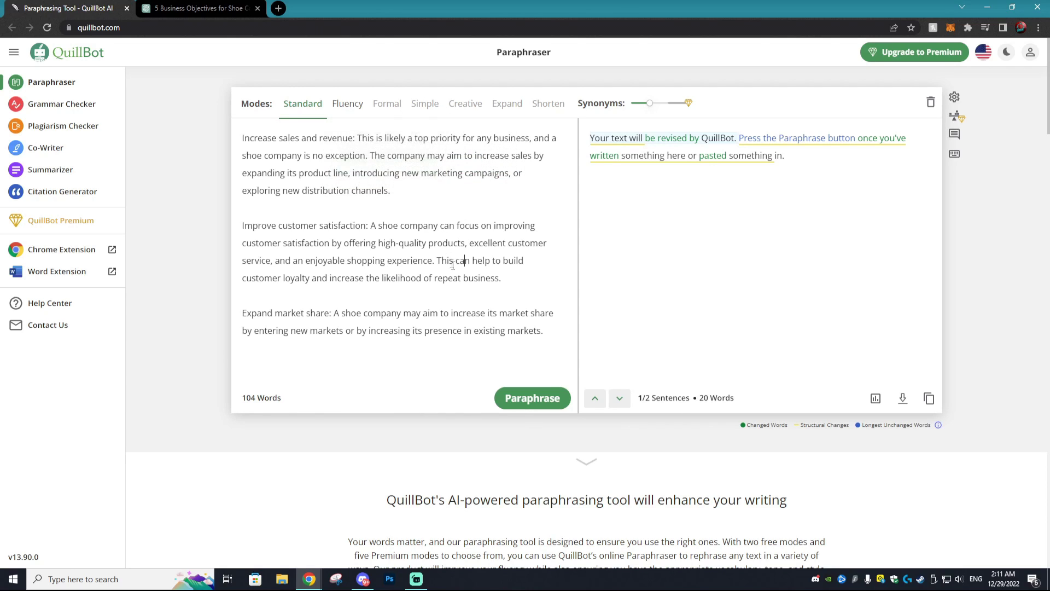
drag(445, 261, 353, 174)
click(274, 155)
drag(243, 138, 515, 331)
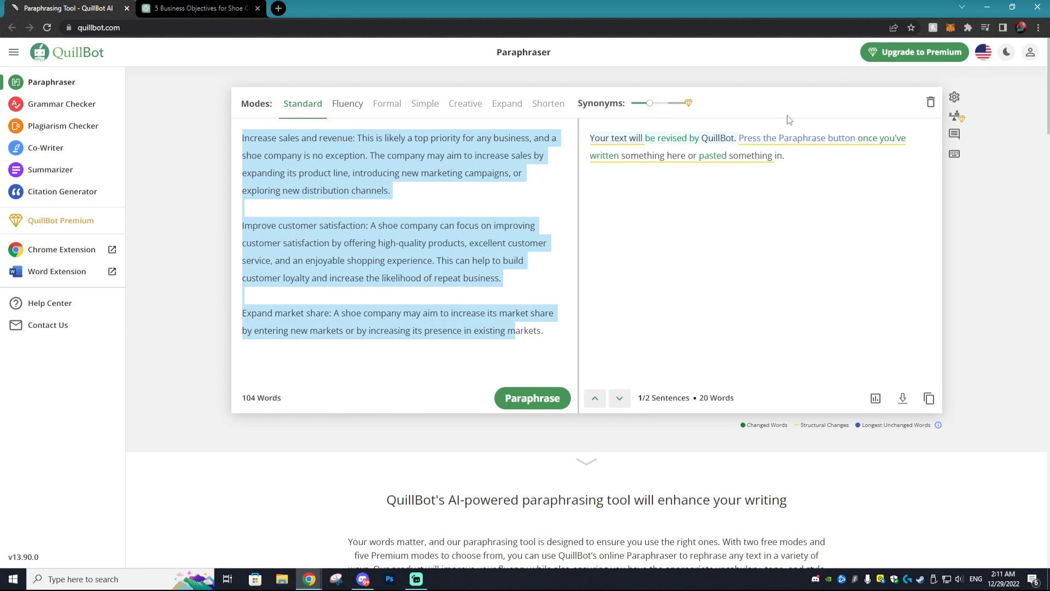
click(348, 105)
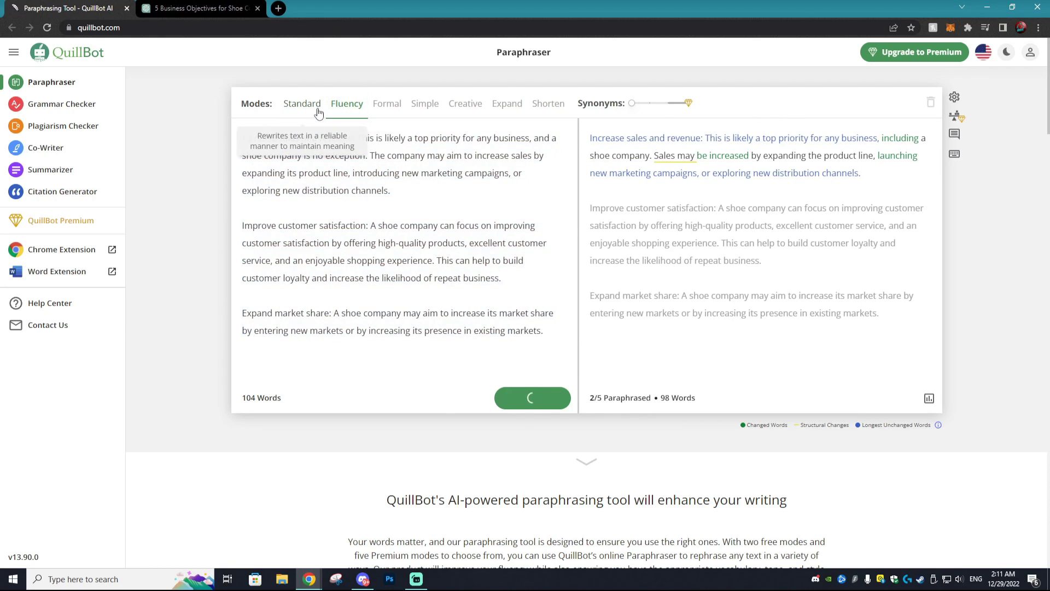
Step: Paraphrase the text again in Standard mode and dismiss the mode comparison tip
click(318, 111)
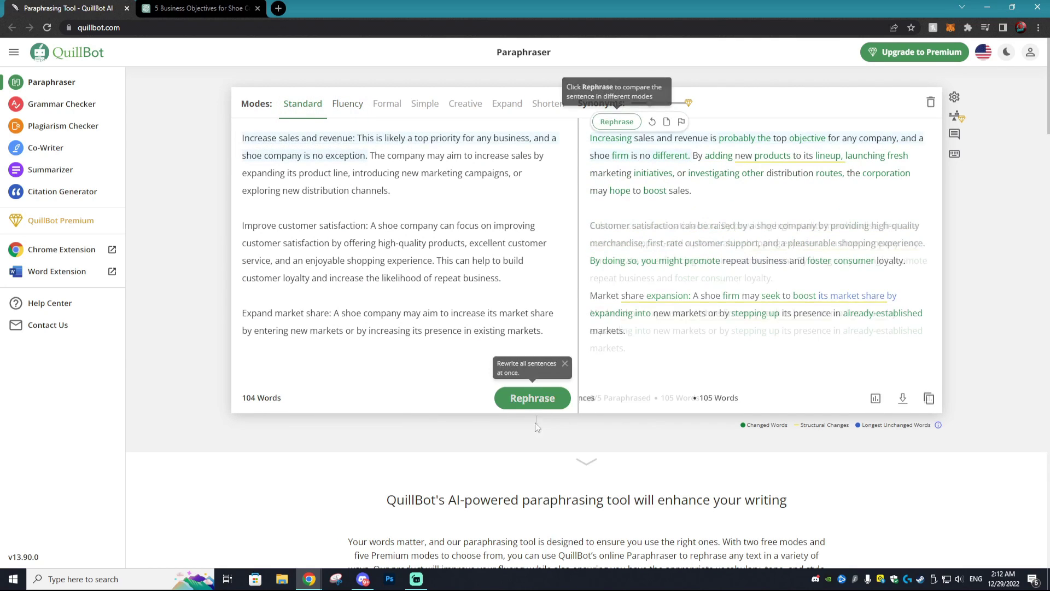
click(532, 398)
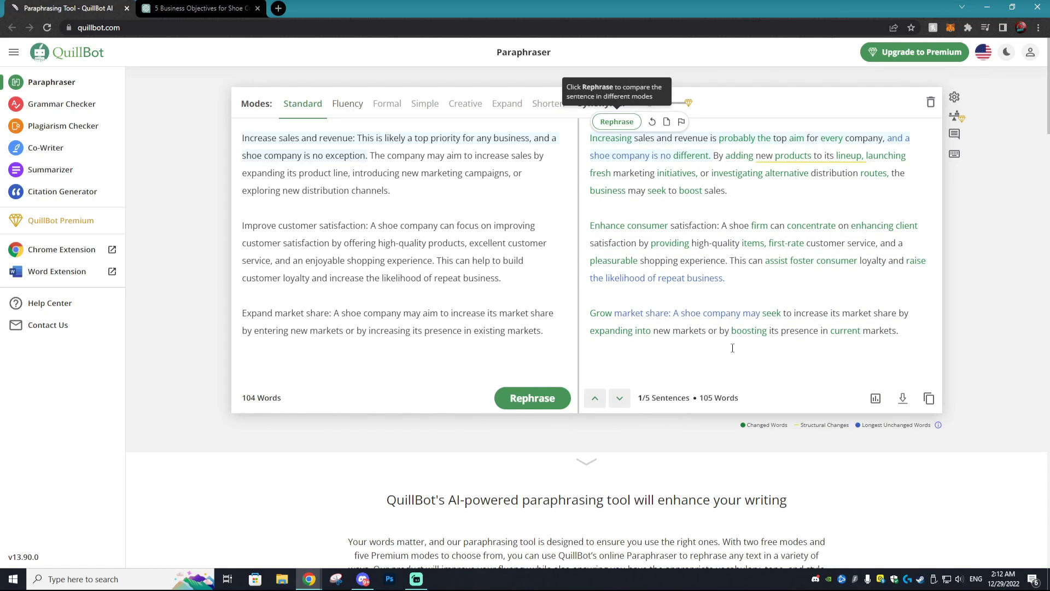
click(730, 191)
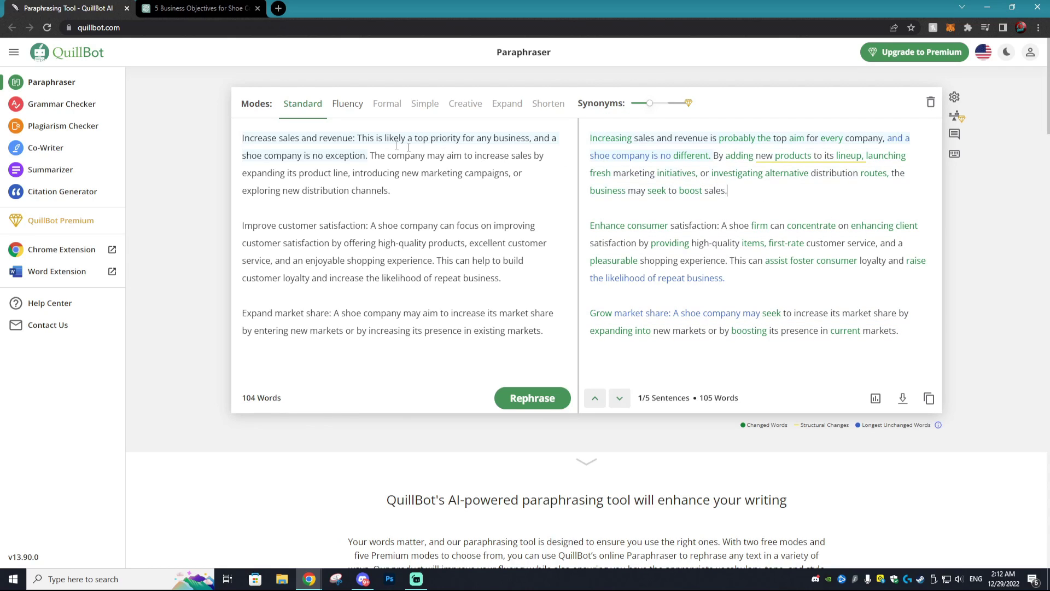
Step: Replace the second output sentence with the alternative 'Sales may be increased by increasing the product line…'
click(424, 156)
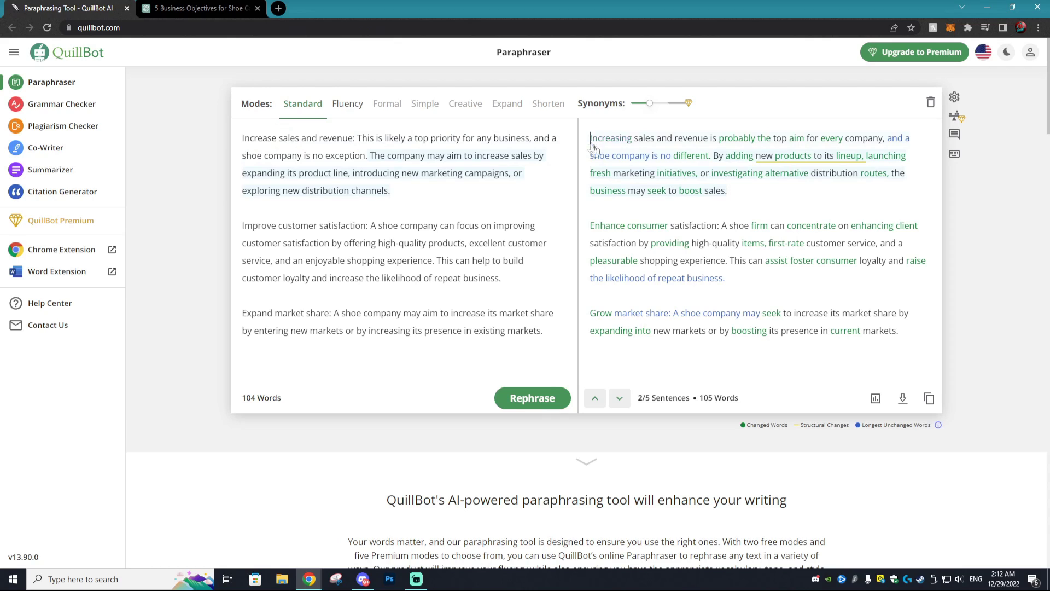
drag(587, 138, 672, 158)
click(656, 143)
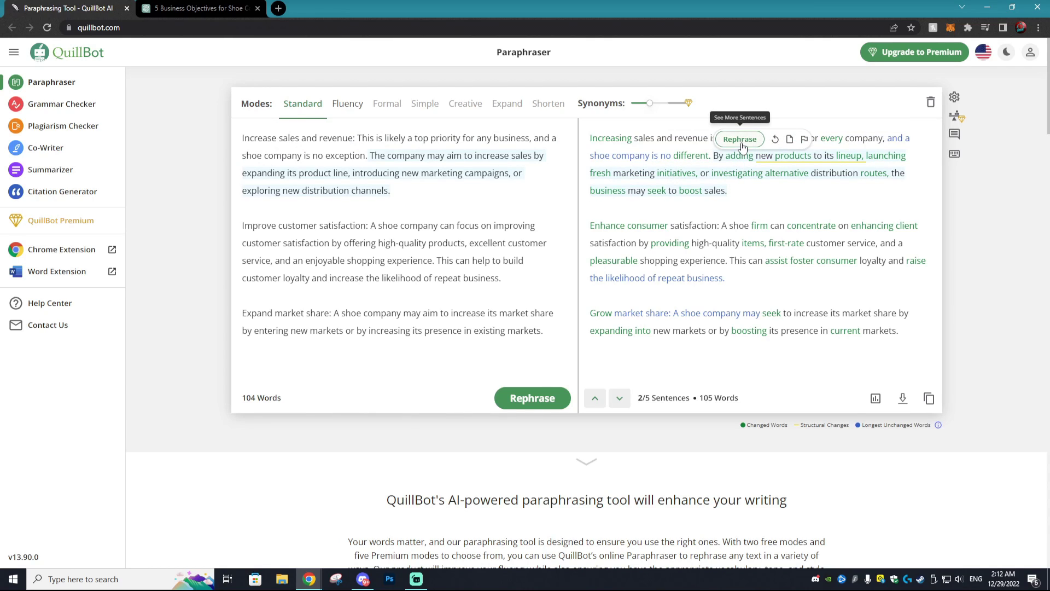
click(739, 140)
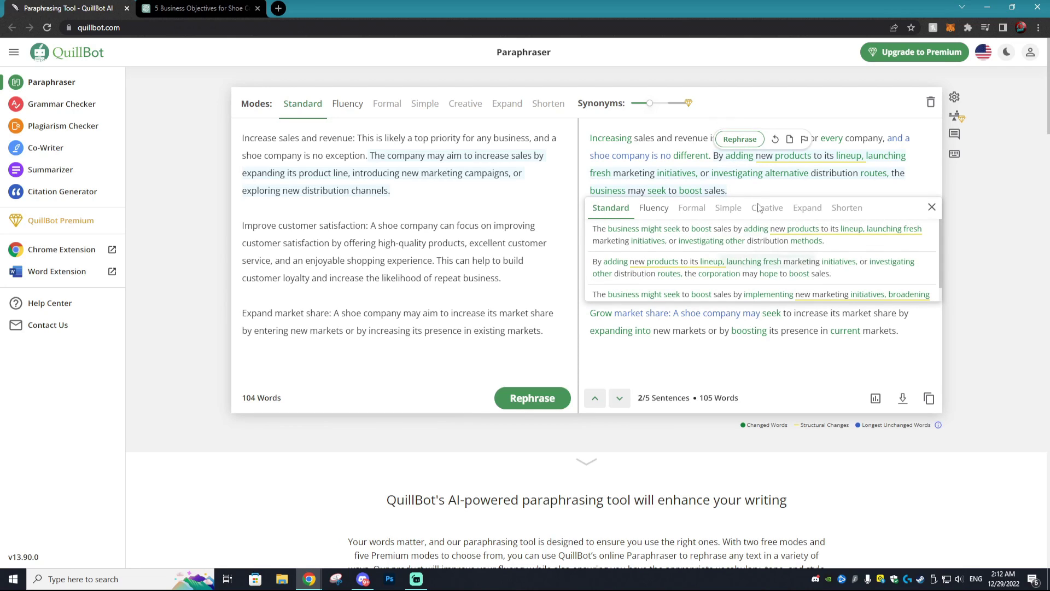
click(905, 275)
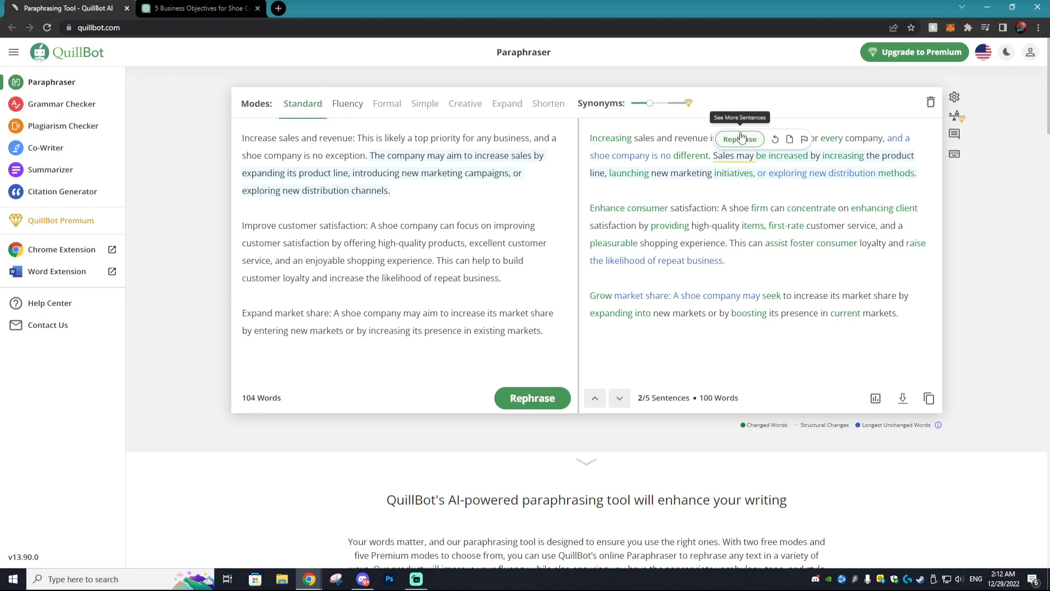
Step: Copy the entire 100-word paraphrased output
drag(904, 314, 588, 137)
right_click(607, 146)
click(630, 184)
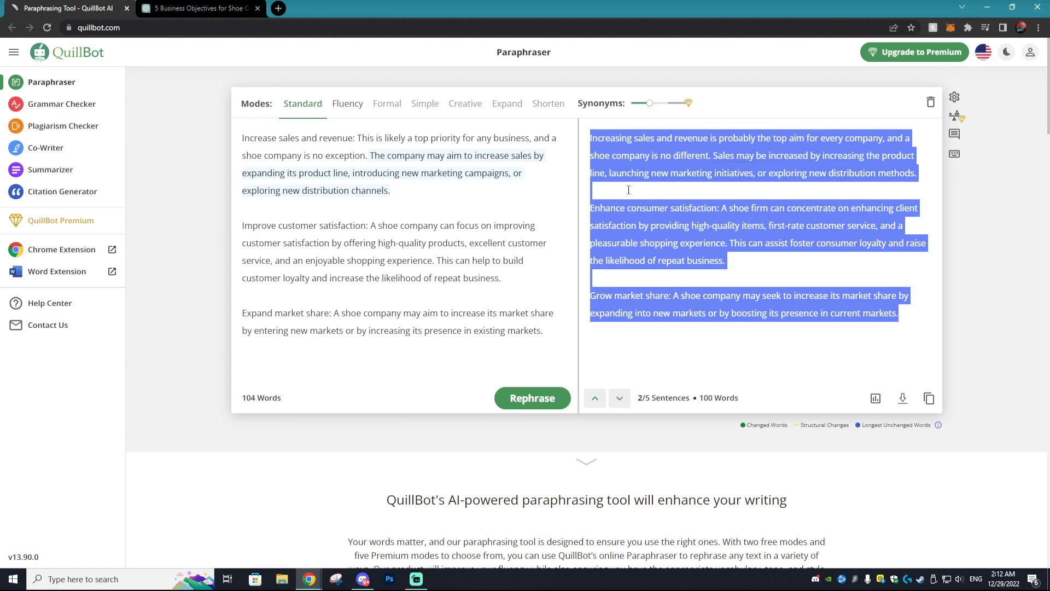
click(627, 190)
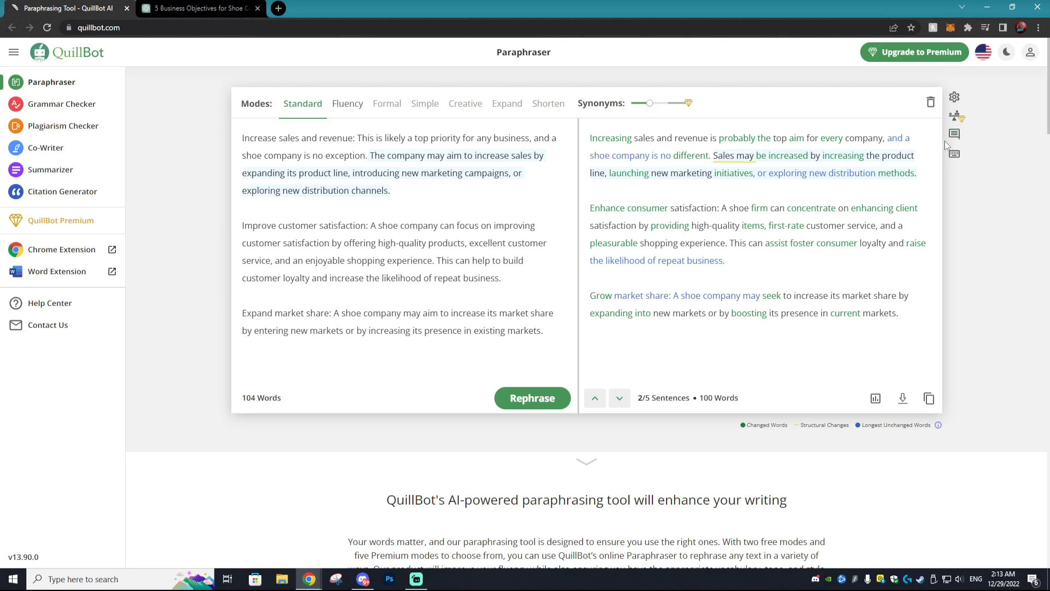
Step: Drop the Synonyms slider to its lowest, raise it back one step, then go to Grammar Checker
click(638, 104)
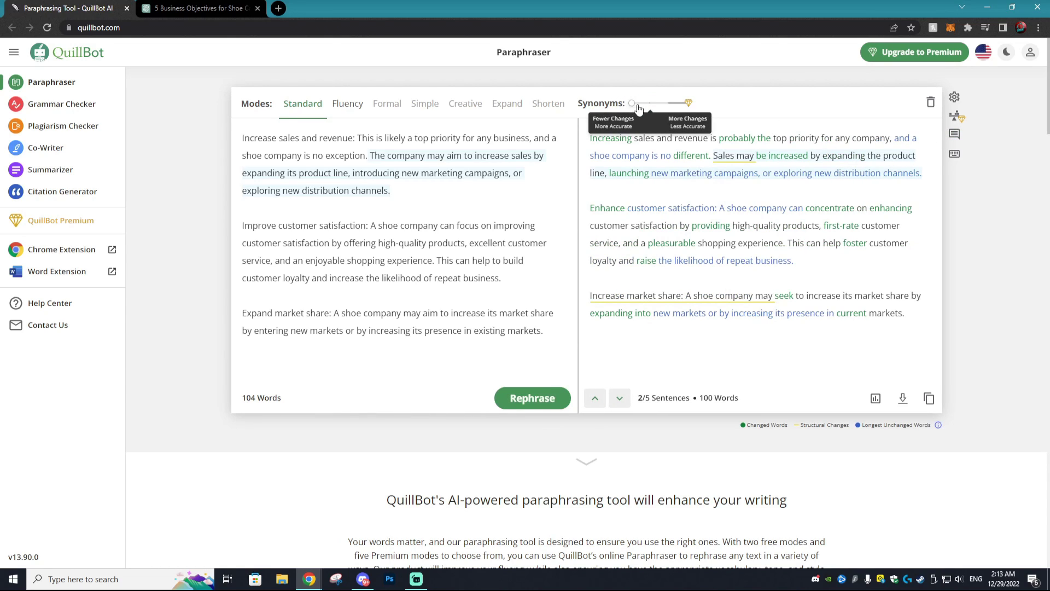
click(649, 104)
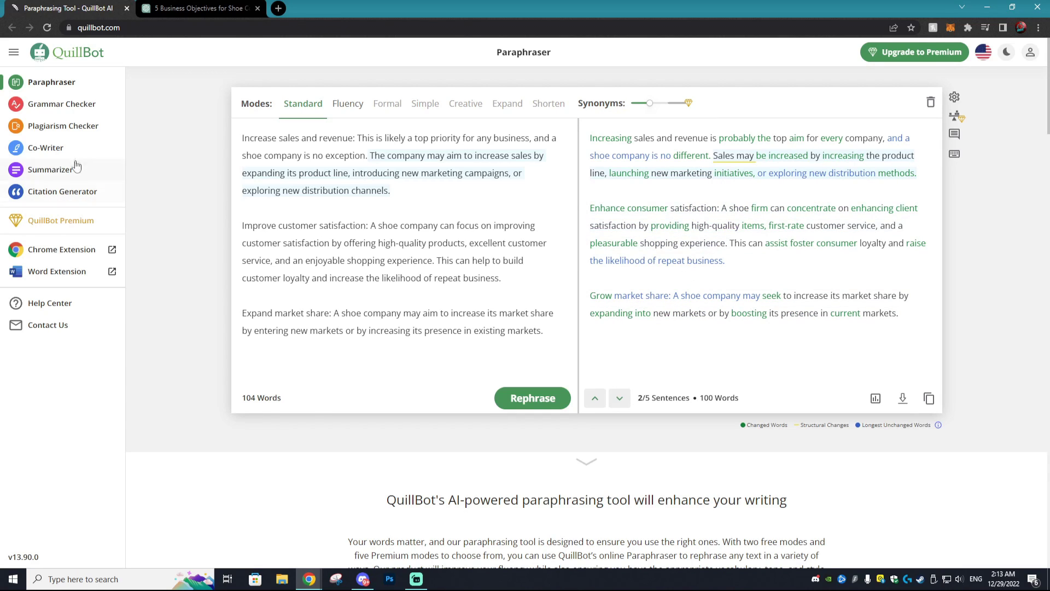
click(65, 137)
Step: Fix both grammar errors ('aim' to 'goal', 'assist' to 'help') and dismiss the complex-sentence suggestion
click(60, 104)
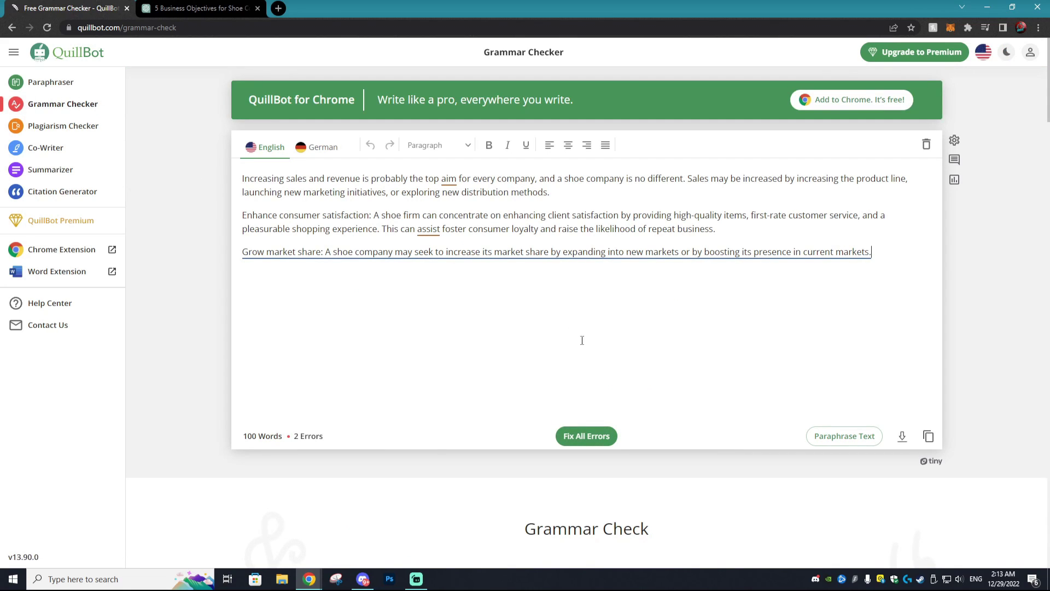
click(556, 368)
click(587, 436)
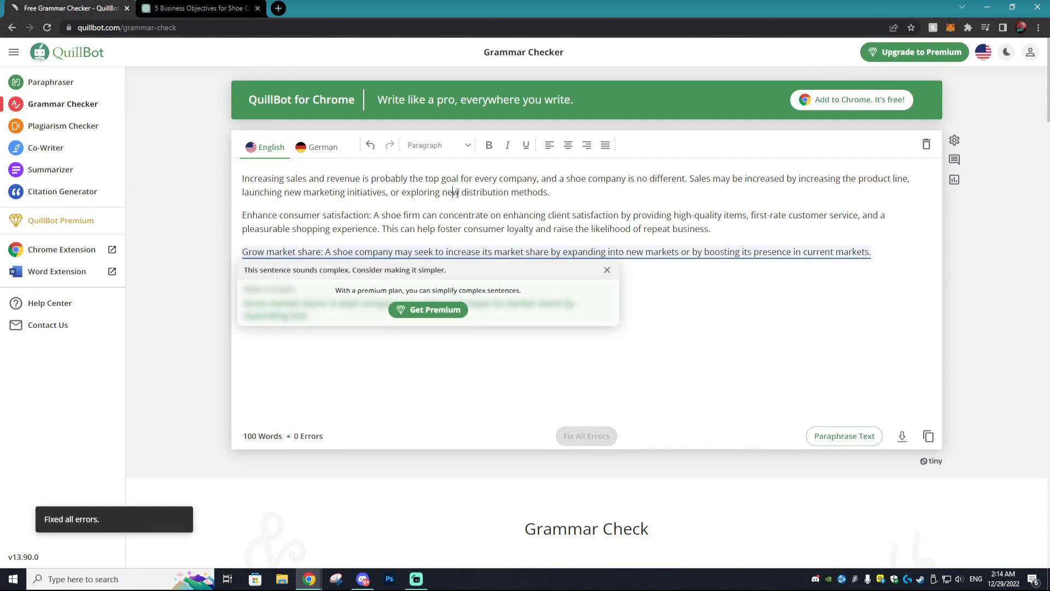
click(527, 233)
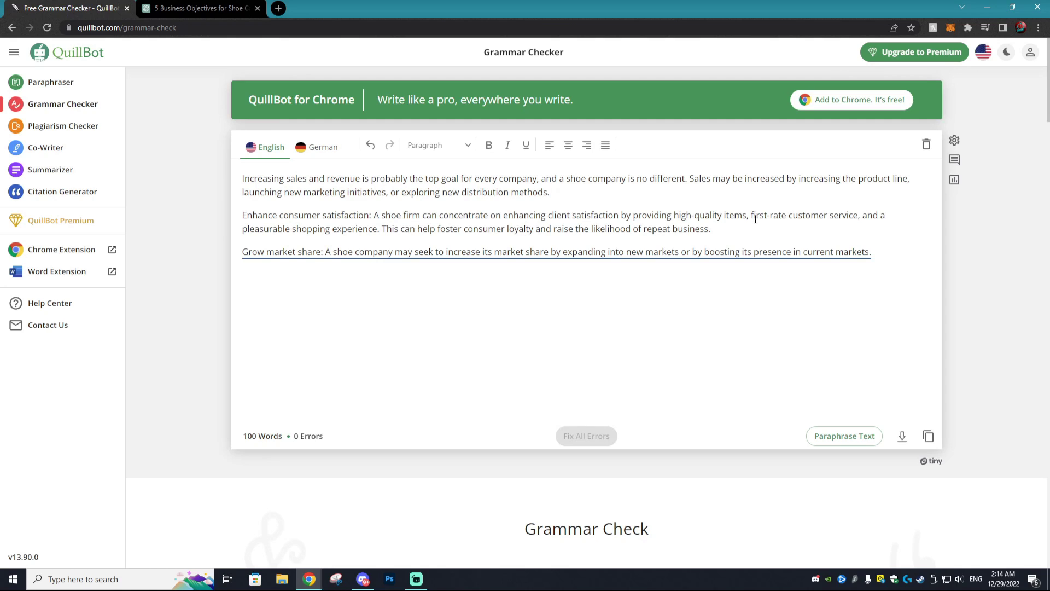
Step: Copy the first two corrected paragraphs and return to the Paraphraser
drag(752, 228, 196, 168)
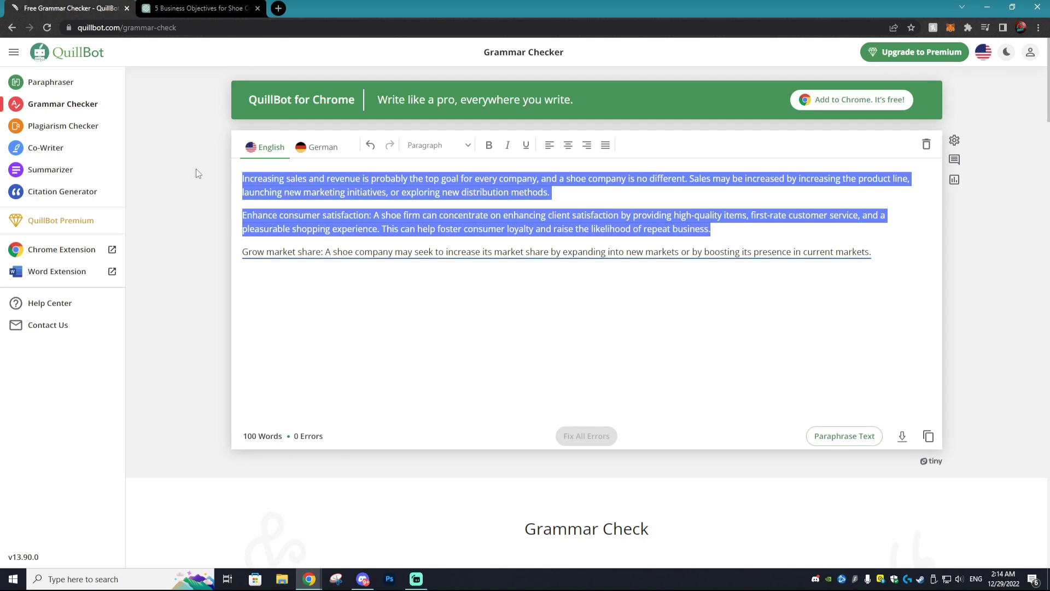
right_click(303, 182)
click(325, 221)
click(50, 82)
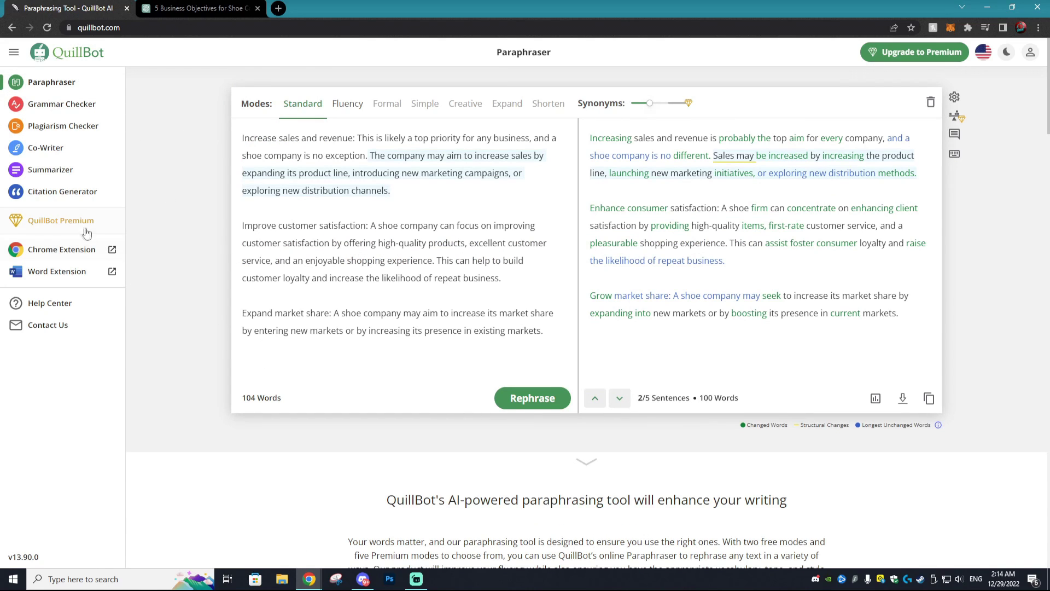
mouse_move(437, 118)
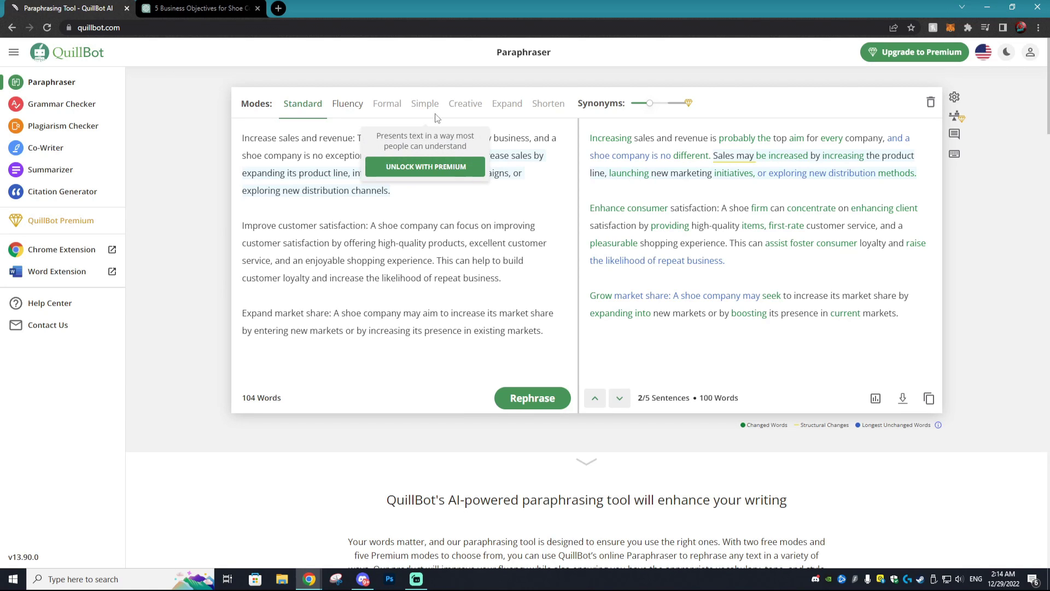
scroll(635, 312, down, 15)
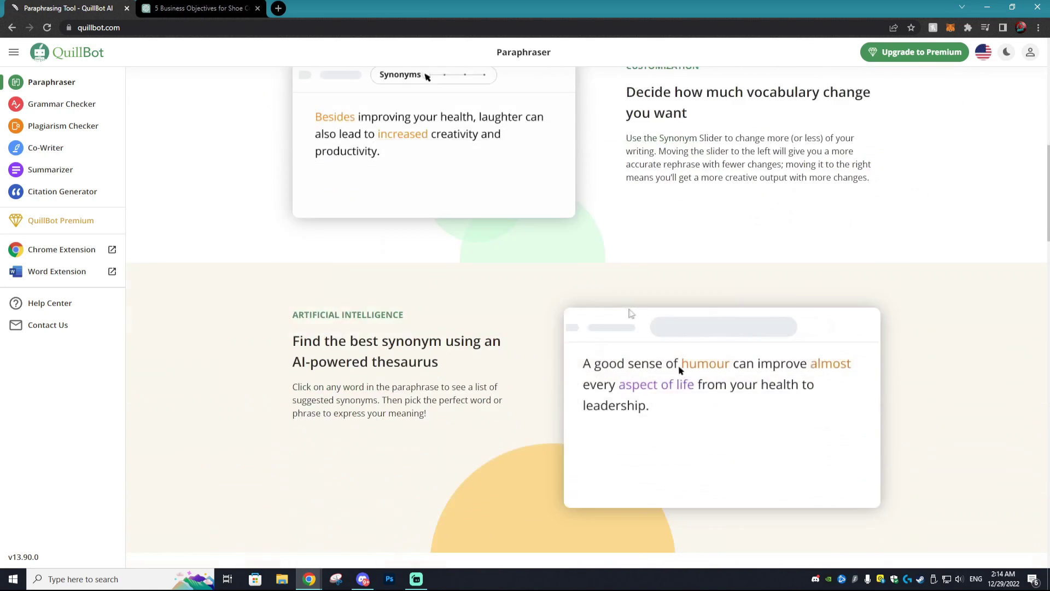
scroll(620, 313, down, 5)
click(62, 192)
click(51, 82)
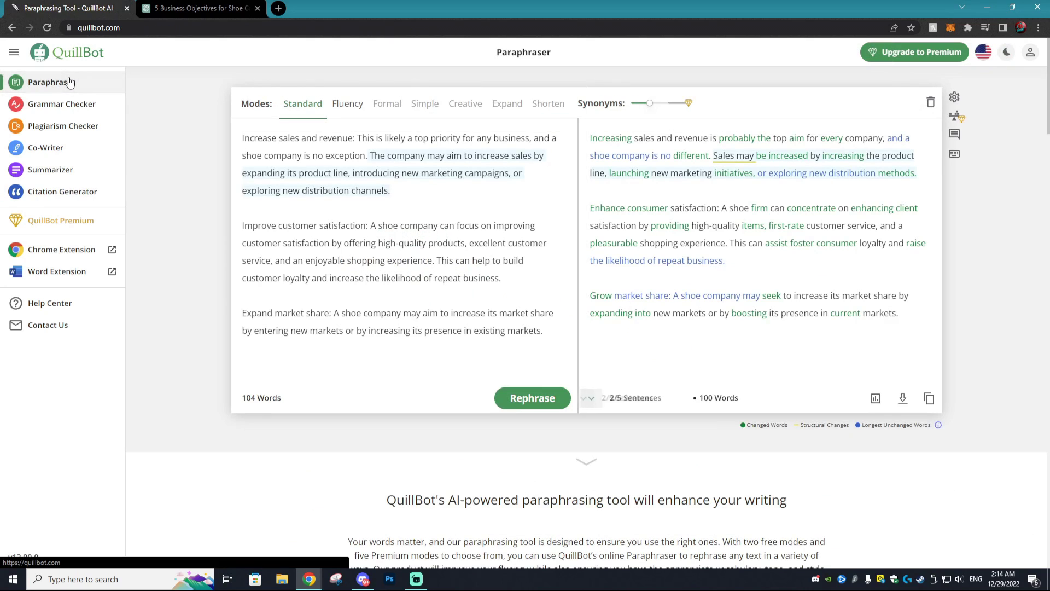
click(450, 291)
drag(549, 330, 221, 141)
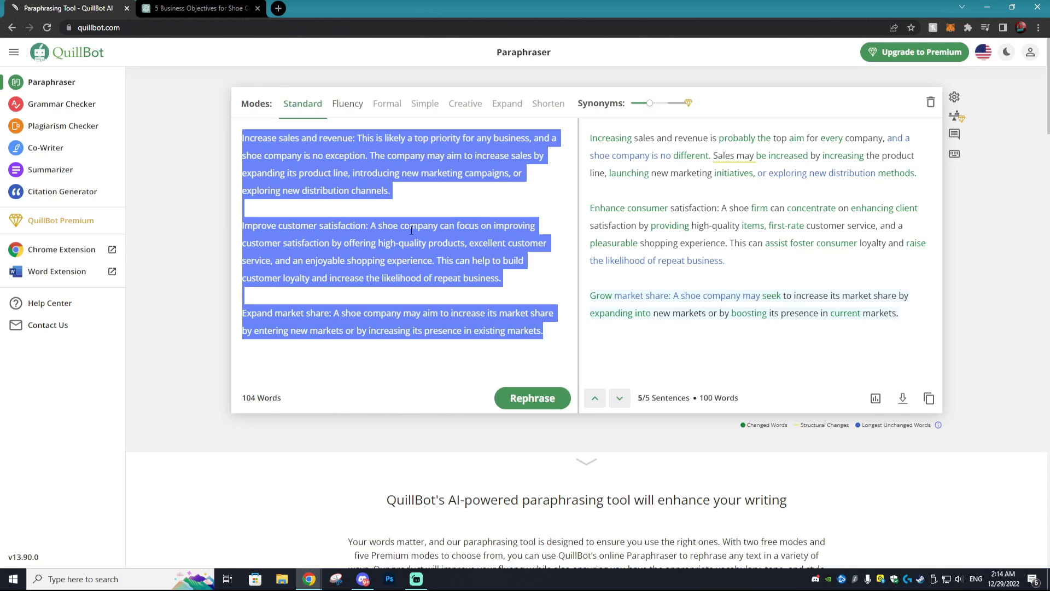
click(61, 103)
Step: Browse Plagiarism Checker, Co-Writer, Summarizer and Citation Generator, ending on the empty Summarizer
click(69, 125)
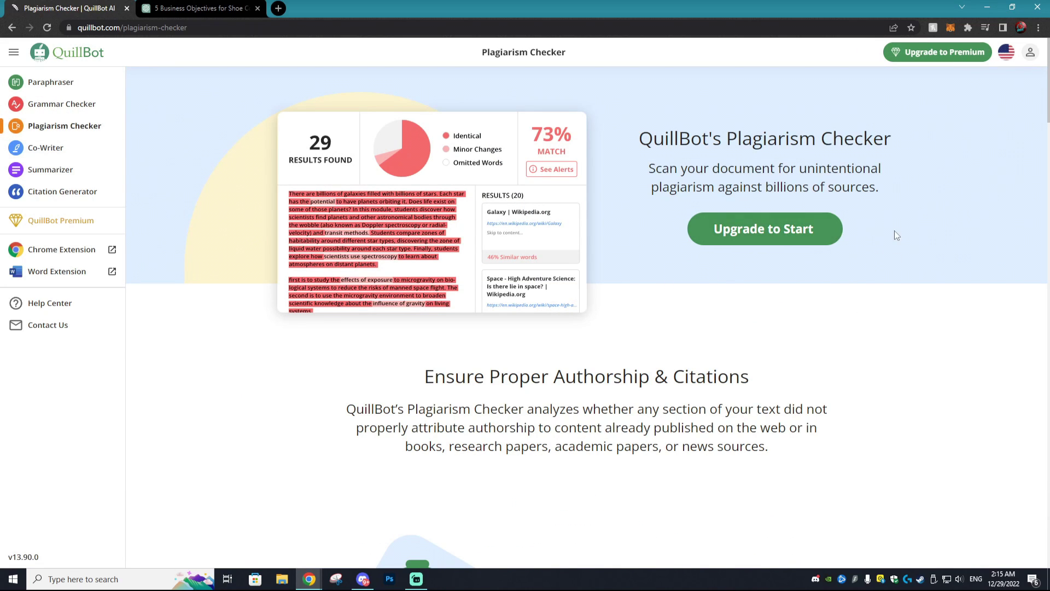
click(84, 153)
click(70, 174)
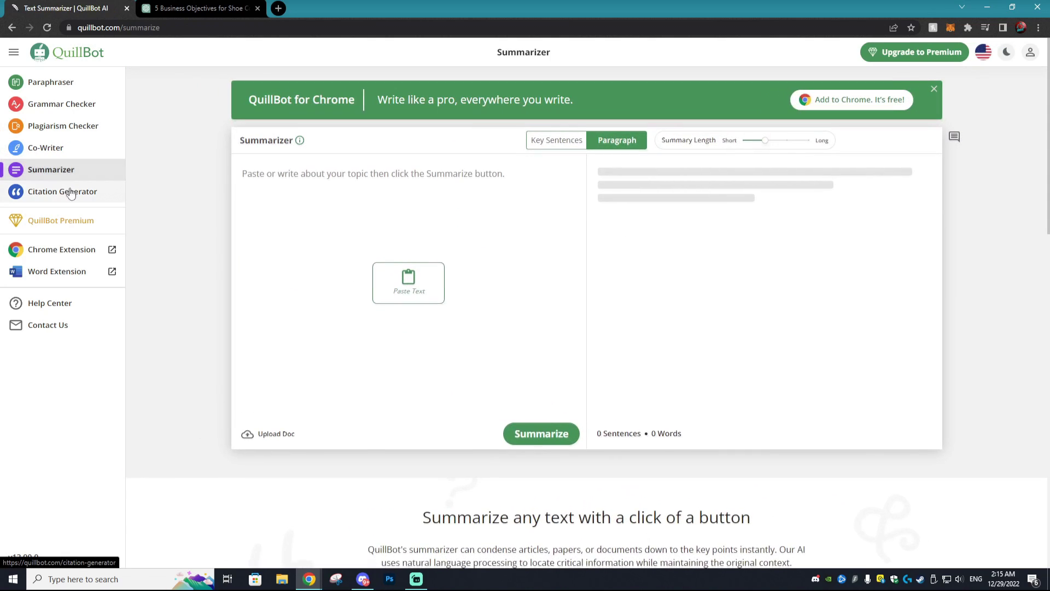
click(70, 192)
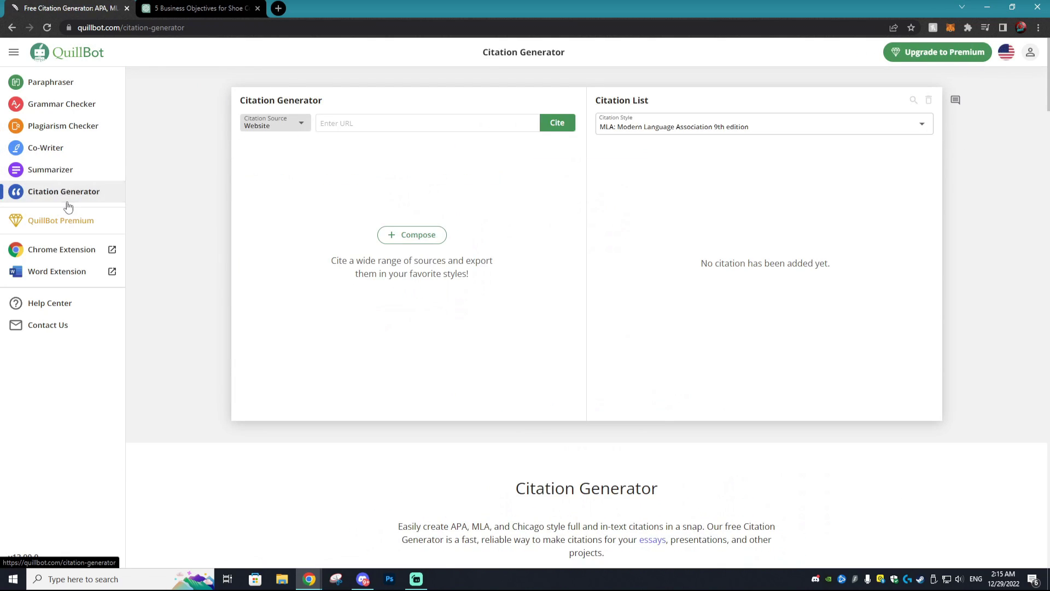
click(67, 179)
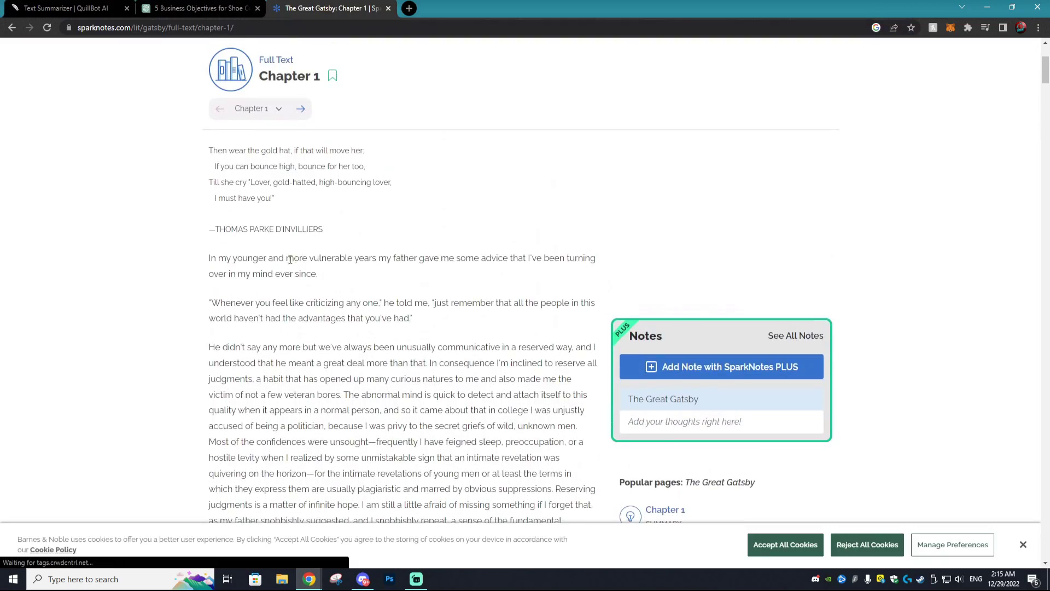
Step: Select The Great Gatsby Chapter 1 text on SparkNotes through to the chapter's end
scroll(296, 261, down, 5)
scroll(295, 260, up, 4)
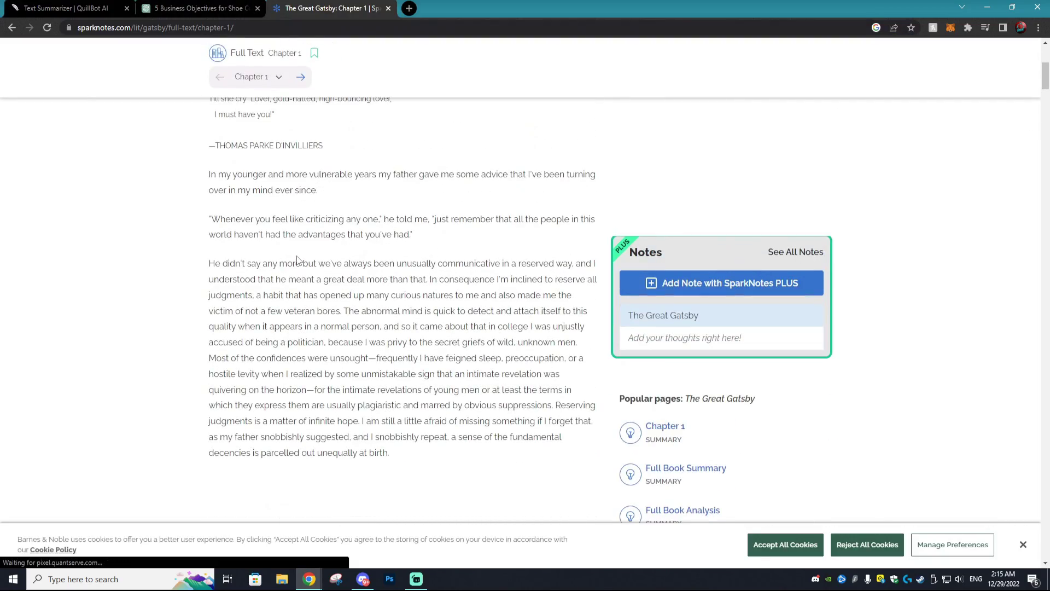
drag(296, 259, 385, 334)
scroll(399, 316, down, 15)
scroll(399, 314, down, 10)
scroll(398, 314, down, 15)
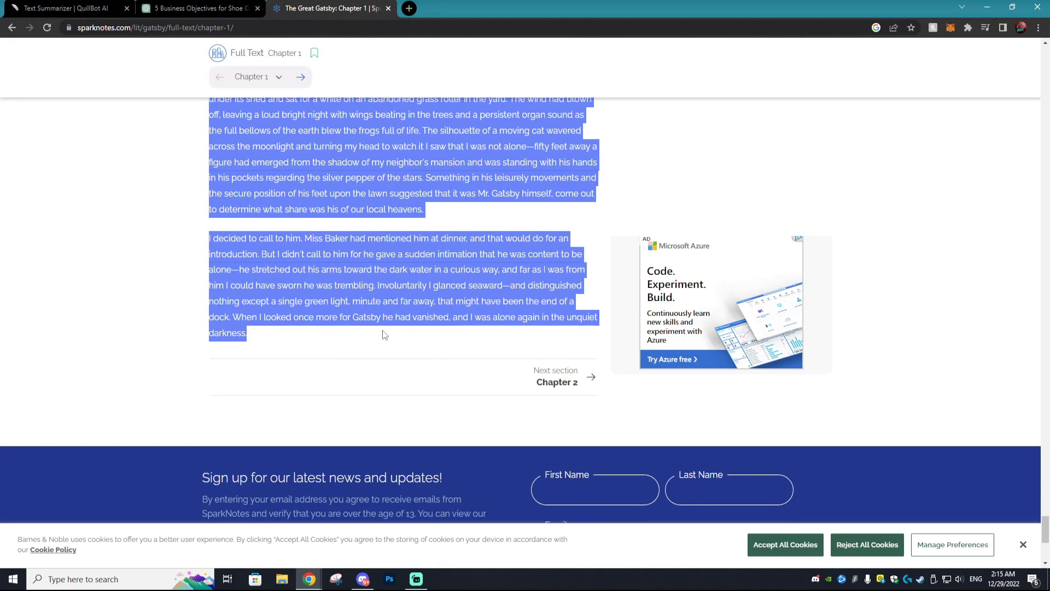
Step: Paste the Gatsby chapter into QuillBot's Summarizer, removing the stray AD label, and summarize it
click(61, 12)
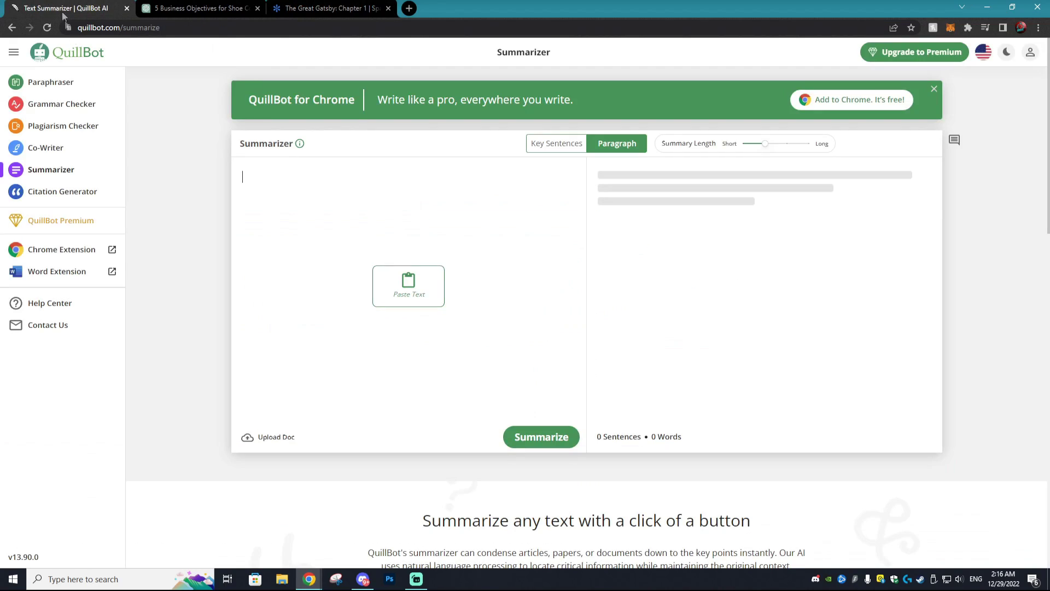
right_click(307, 194)
click(328, 264)
scroll(512, 407, down, 15)
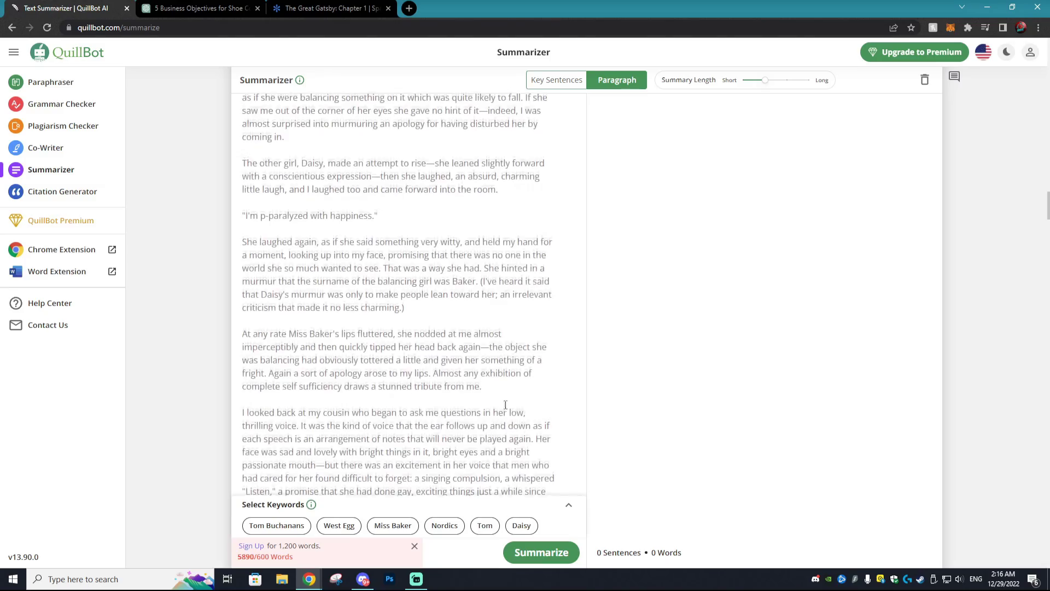
scroll(512, 408, down, 10)
scroll(491, 387, up, 8)
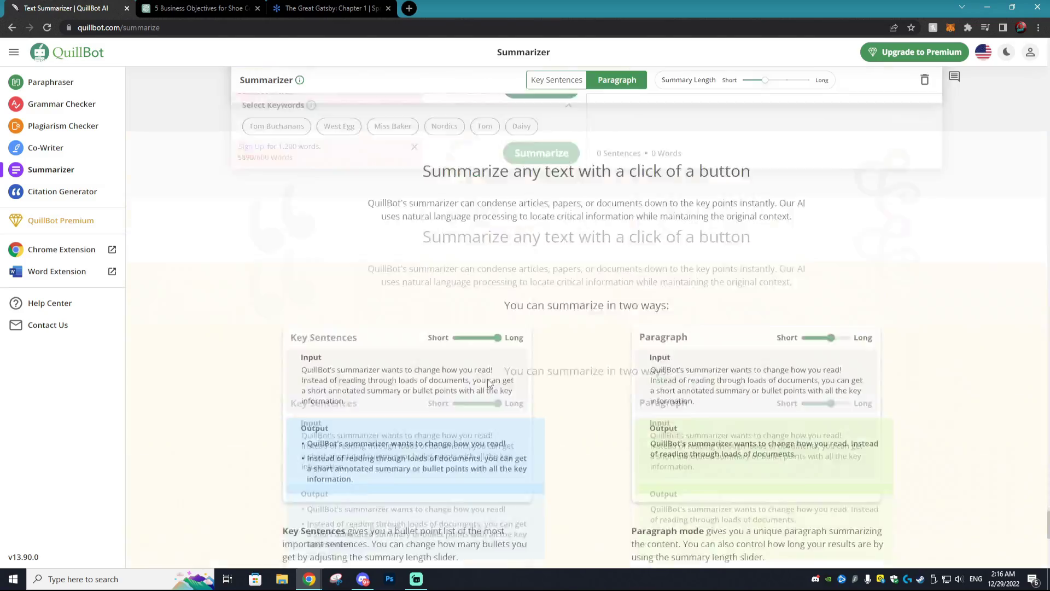
scroll(383, 328, up, 5)
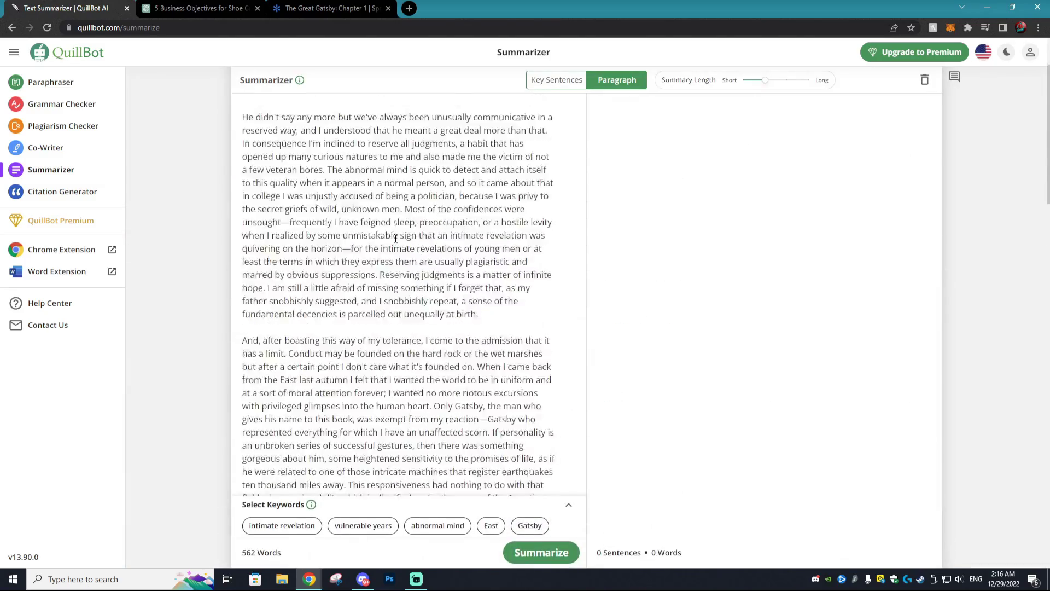
scroll(340, 364, down, 4)
drag(272, 355, 240, 359)
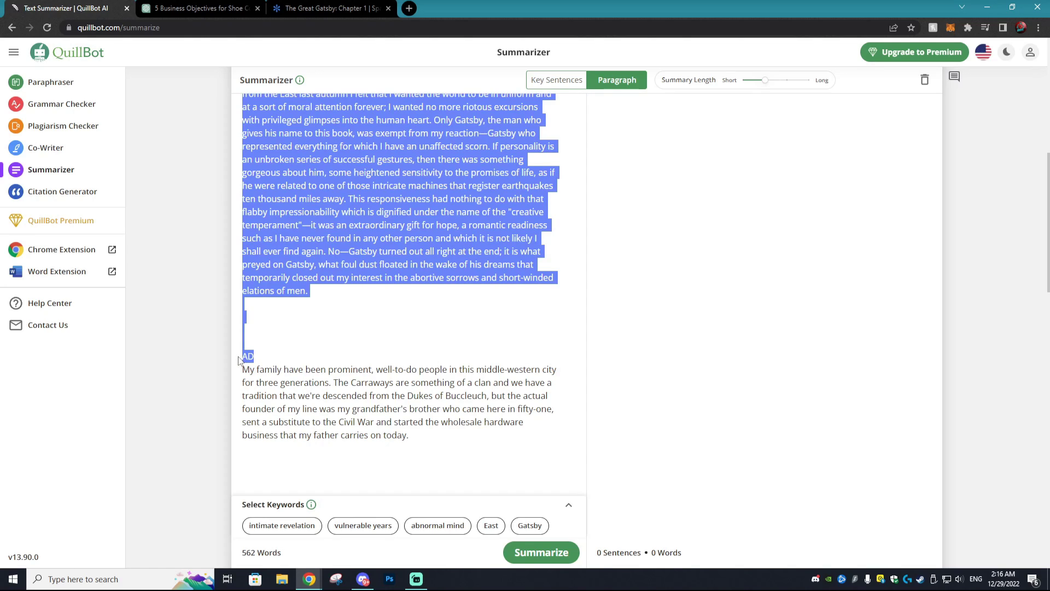
key(ctrl+Return)
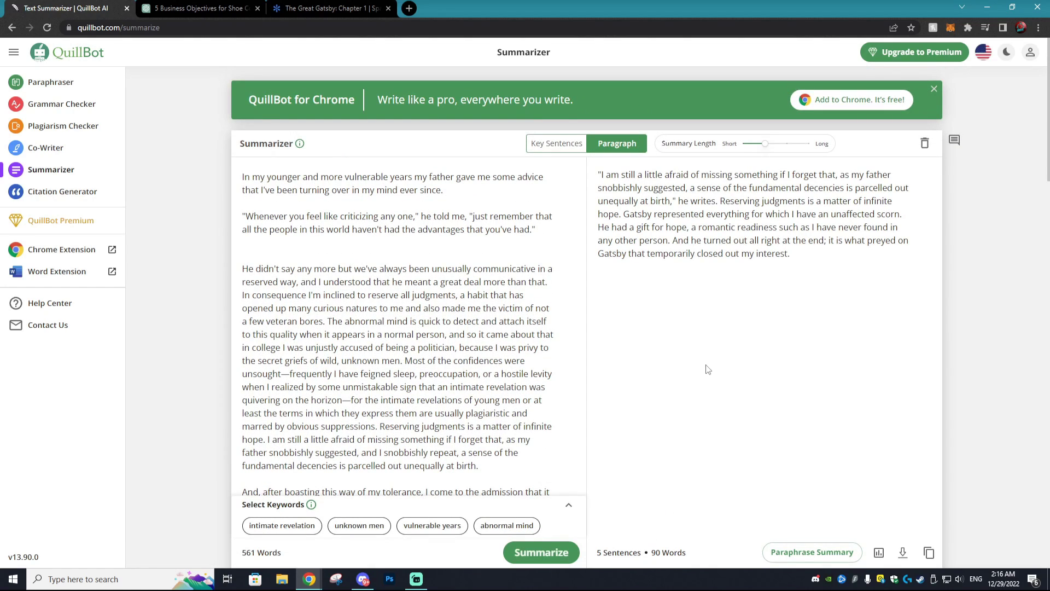
Step: Switch the five-sentence summary to Key Sentences bullets, then return to the ChatGPT objectives chat
drag(625, 187, 600, 170)
click(625, 188)
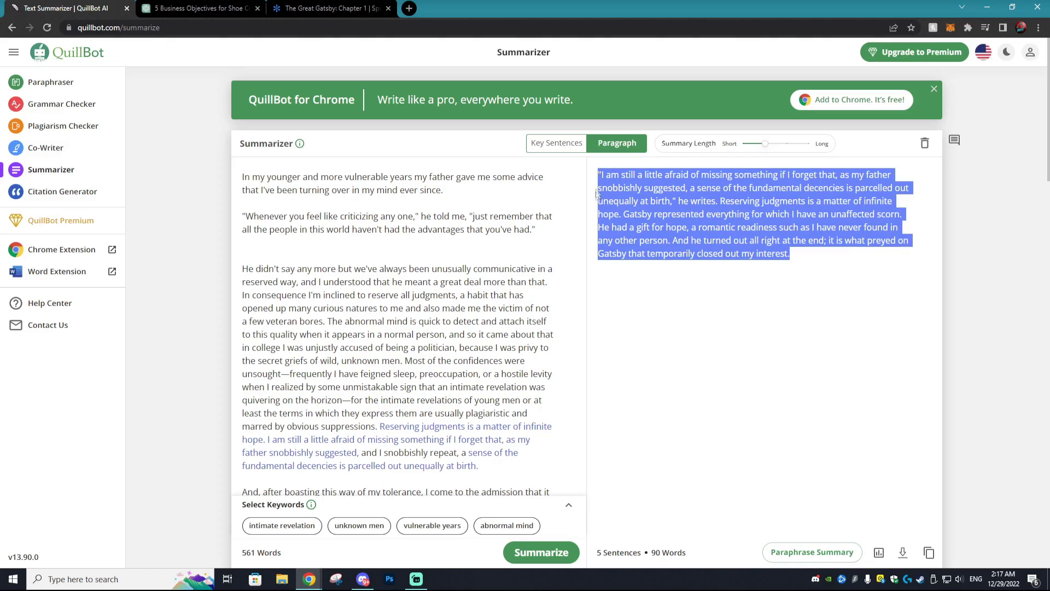
scroll(597, 197, down, 10)
scroll(599, 207, up, 5)
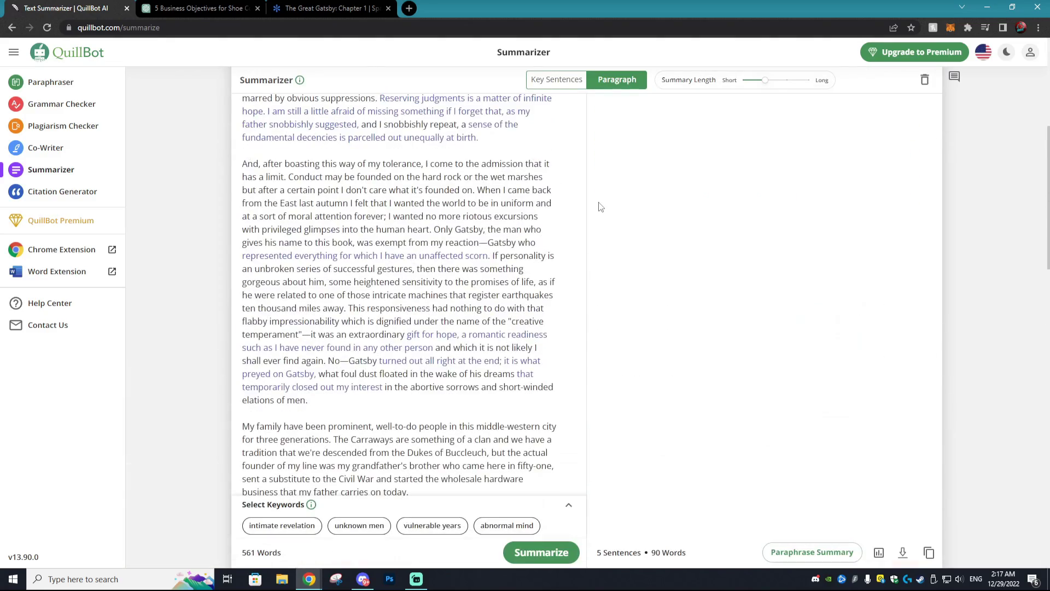
scroll(518, 178, up, 6)
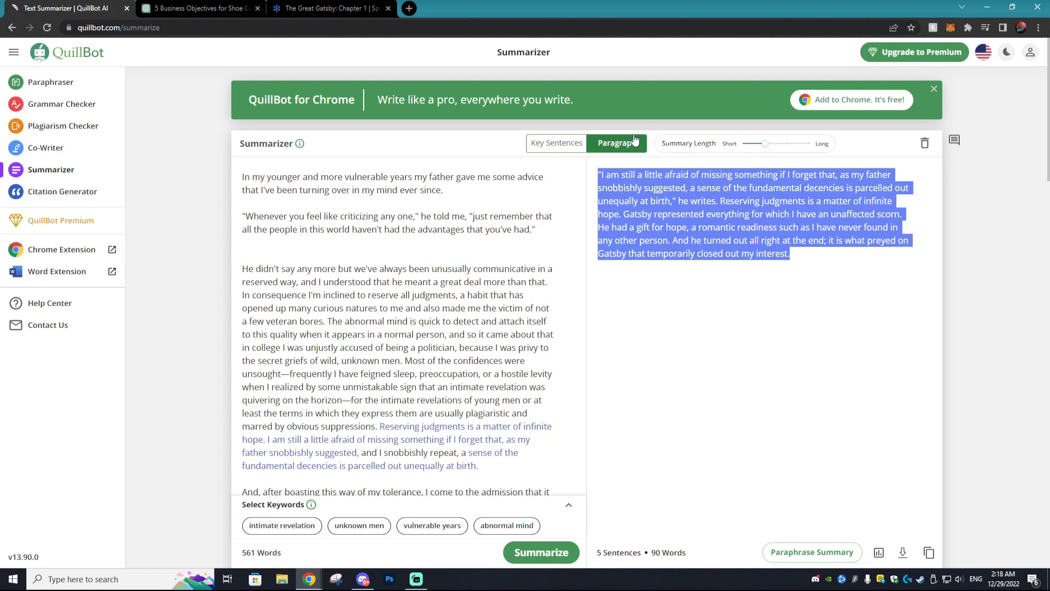
click(574, 145)
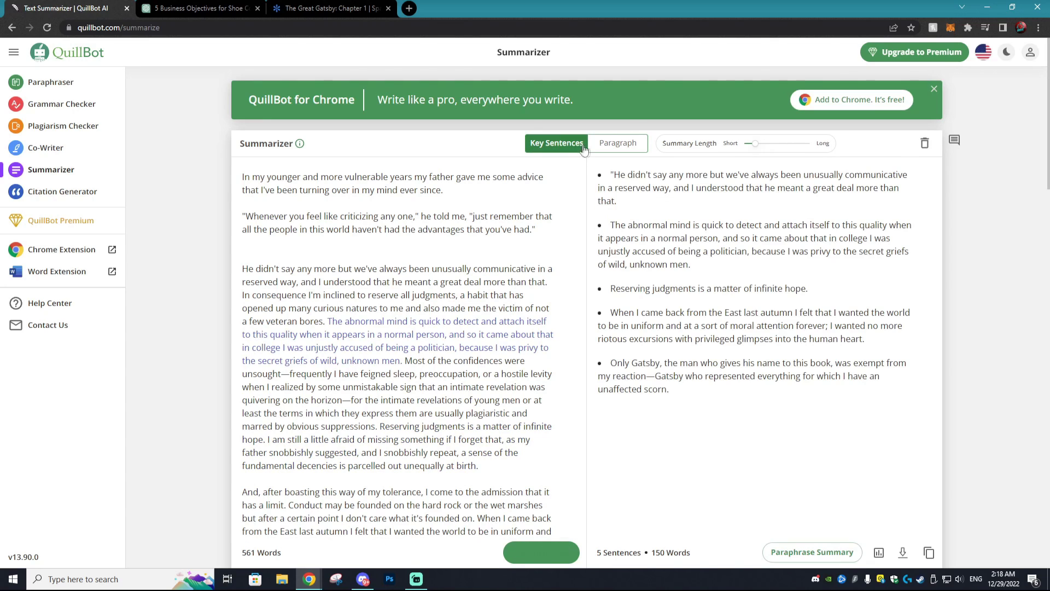
drag(727, 251, 608, 225)
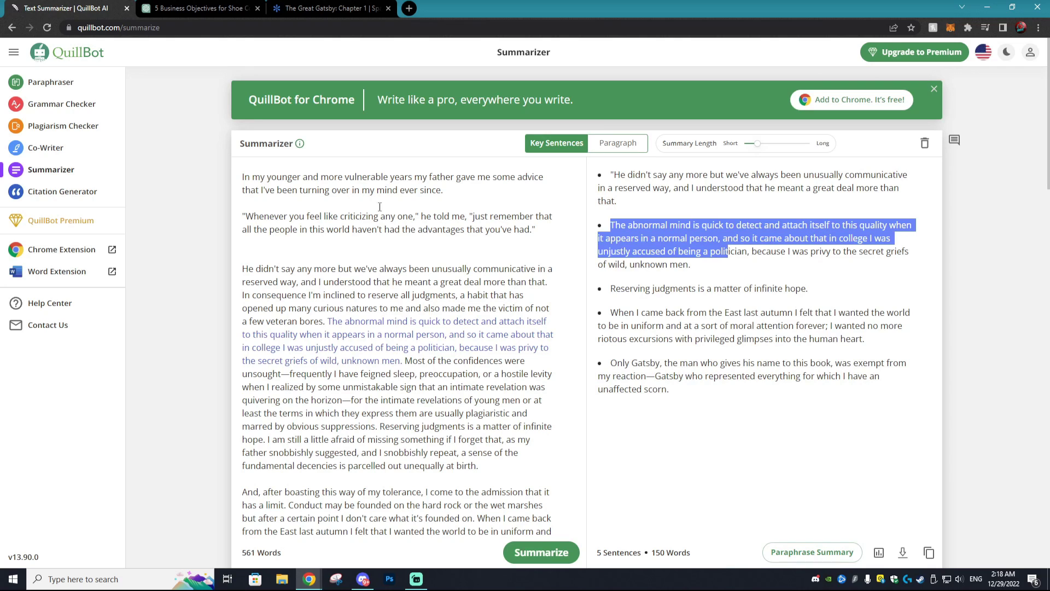
click(70, 83)
click(211, 9)
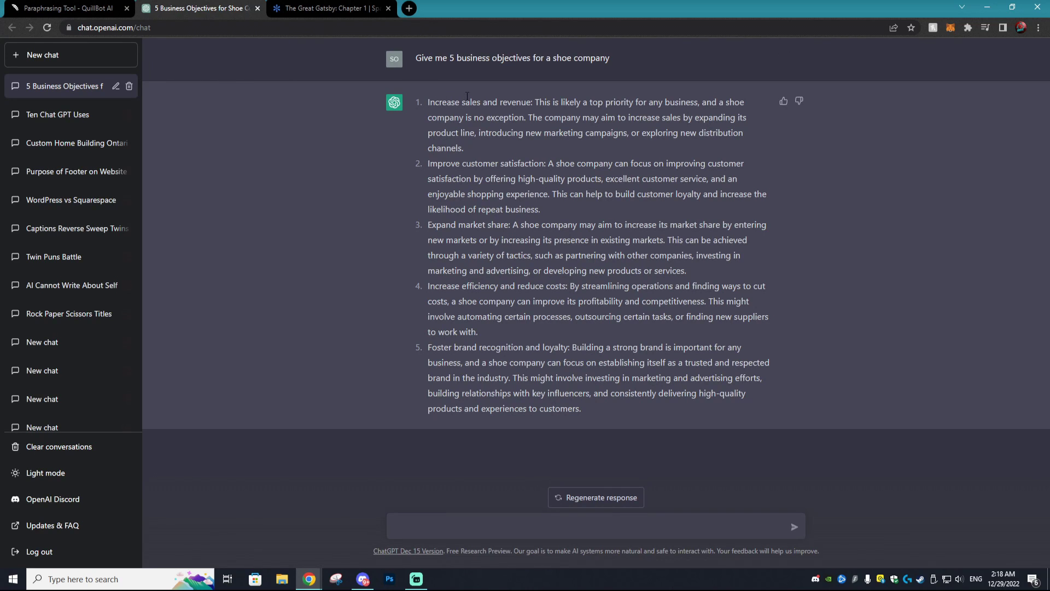
Step: Flip between the Grammarly Plagiarism Checker and the blank new ChatGPT chat, finishing on the new chat
click(79, 6)
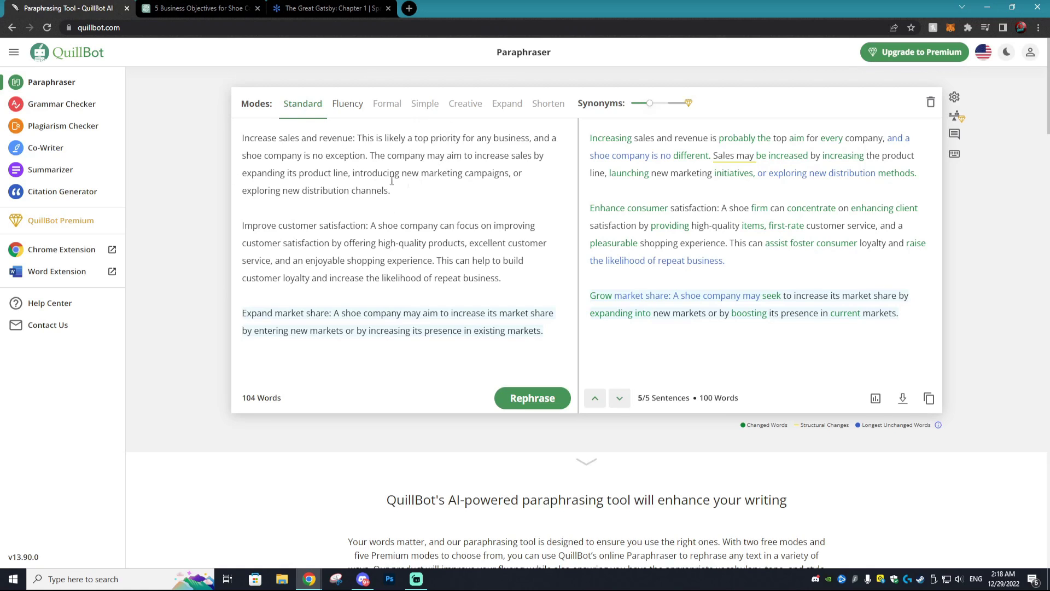
click(146, 5)
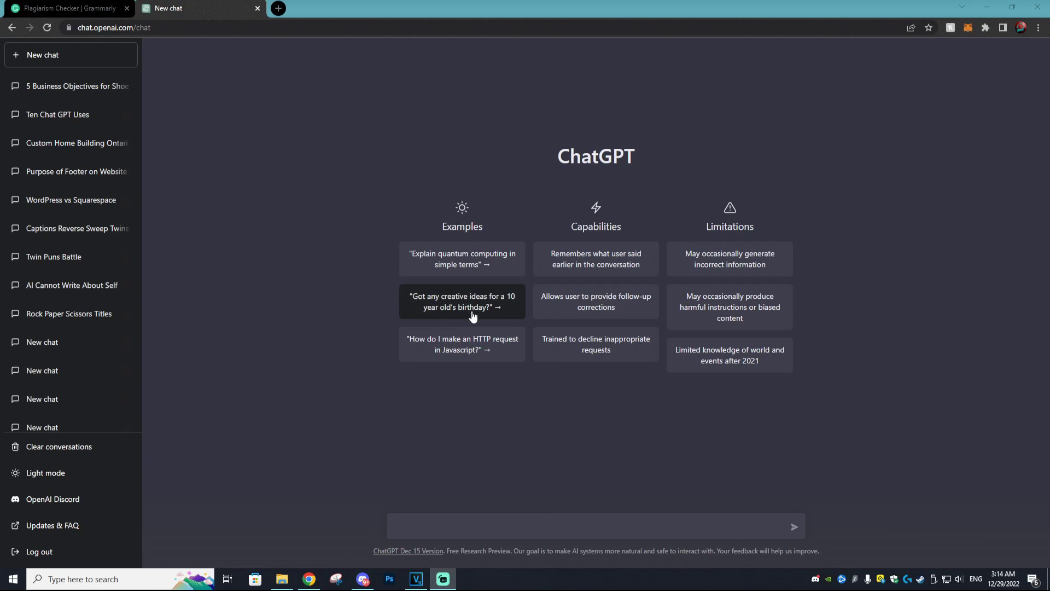
click(59, 3)
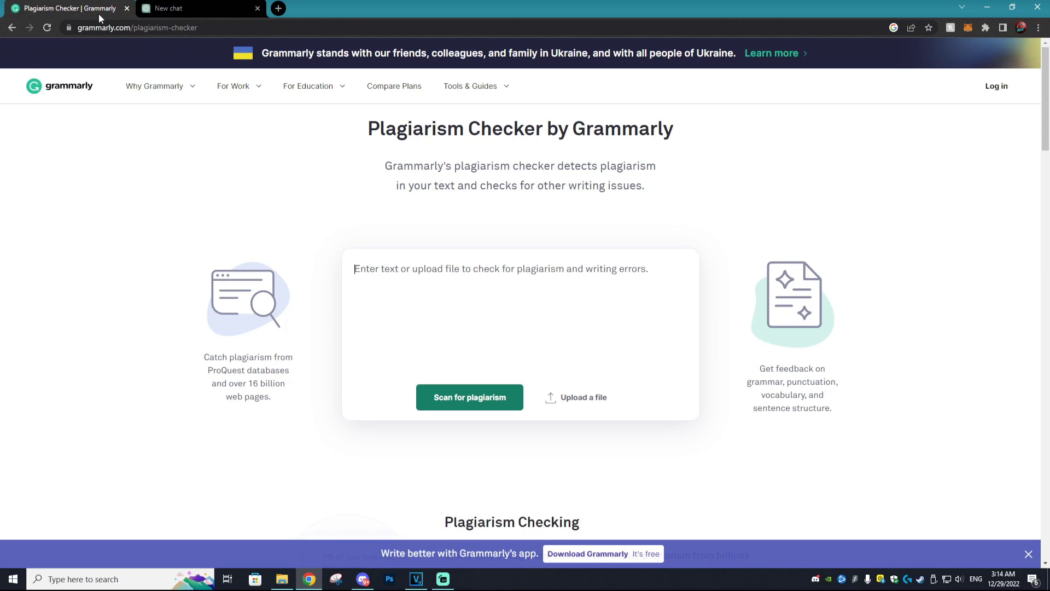
click(175, 9)
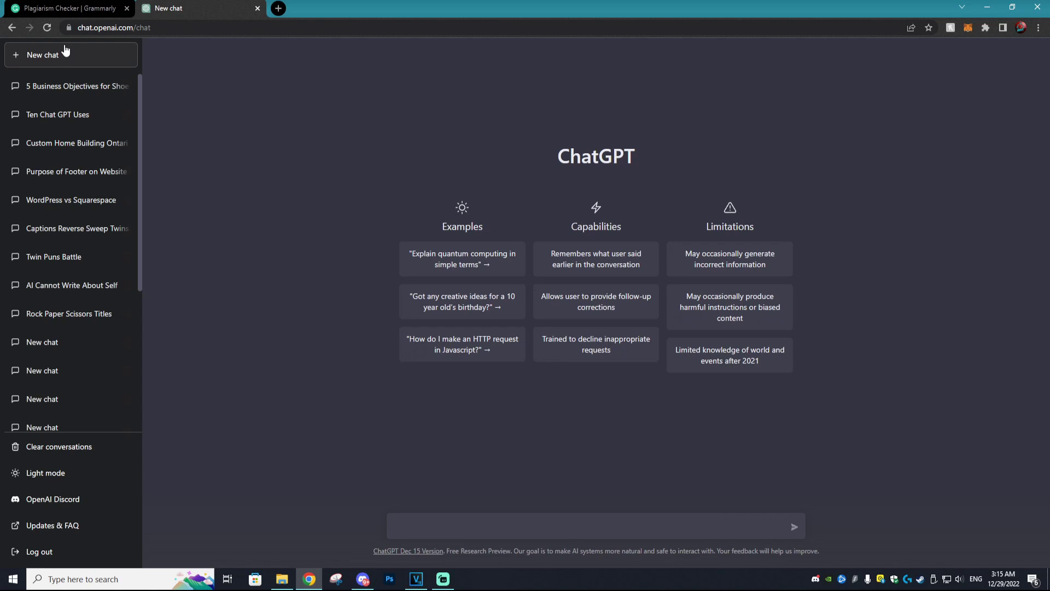
click(71, 5)
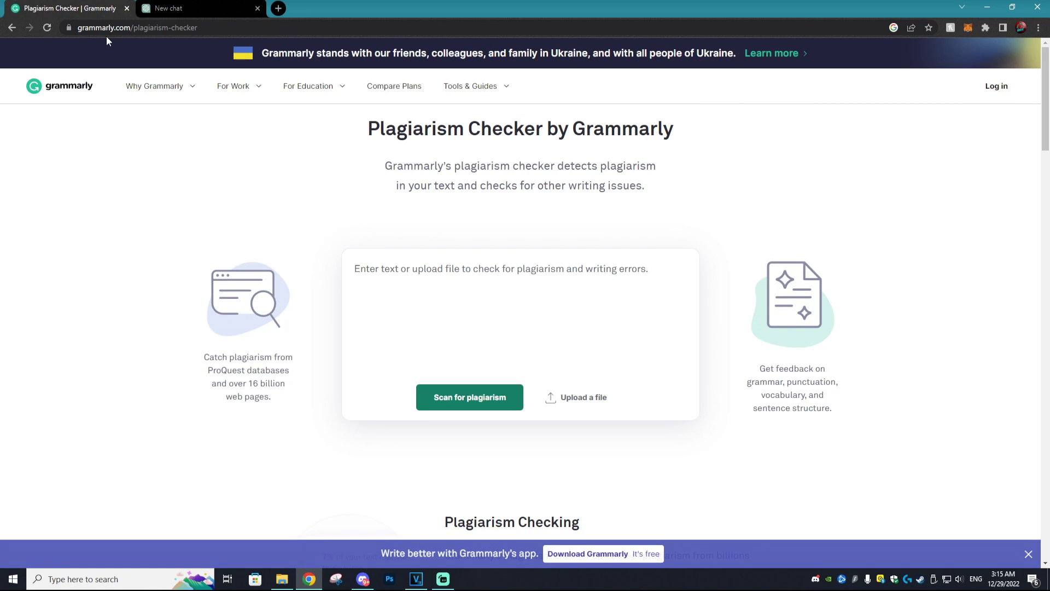
click(171, 9)
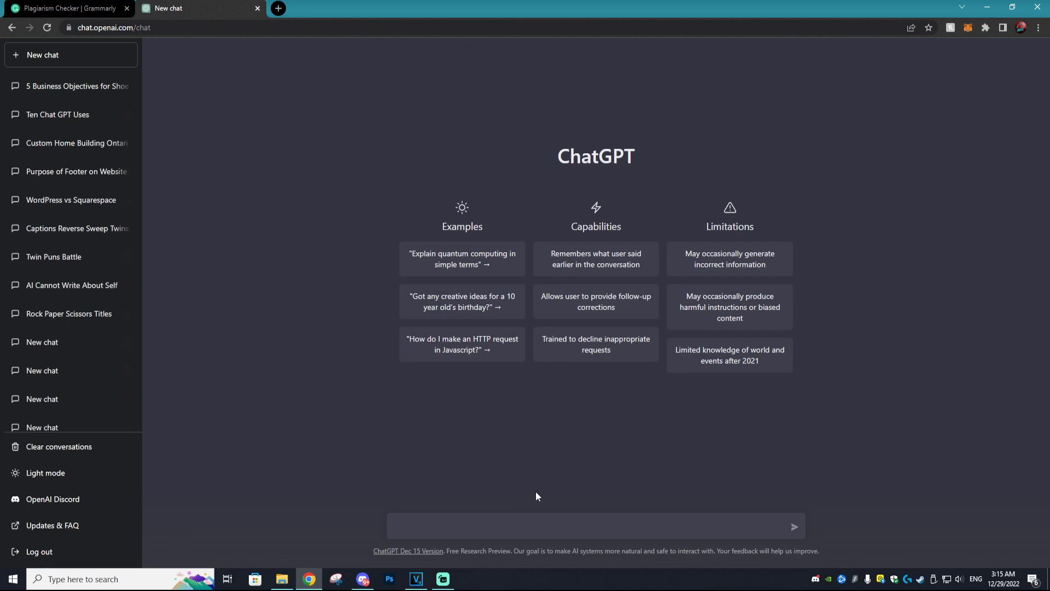
click(82, 8)
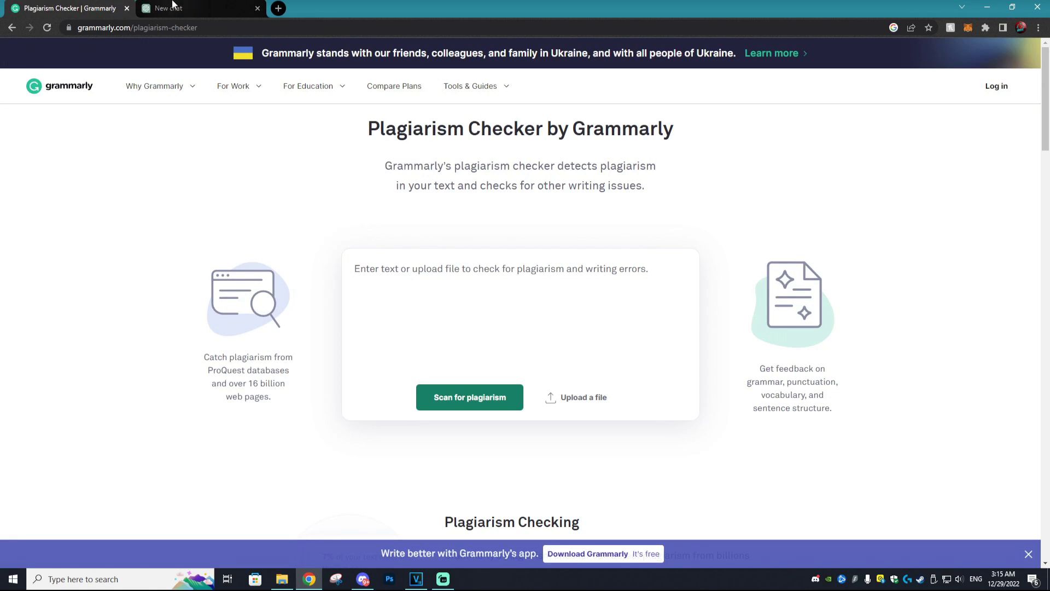
click(173, 7)
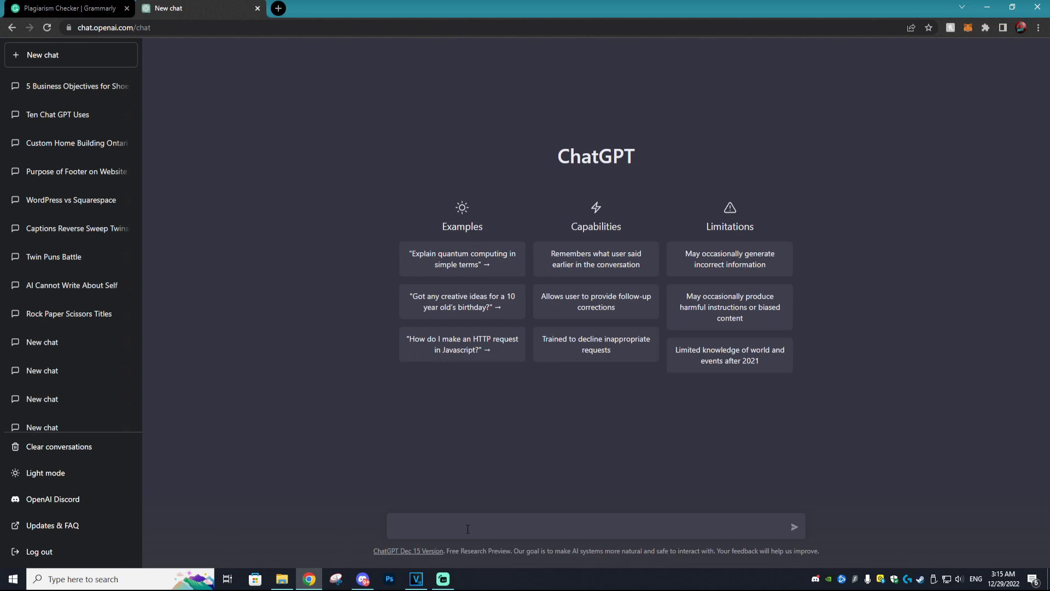
Step: Ask ChatGPT 'how to make a grilled cheese sandwhich' and copy its full recipe reply
text(how to make a grilled cheese sandwhich)
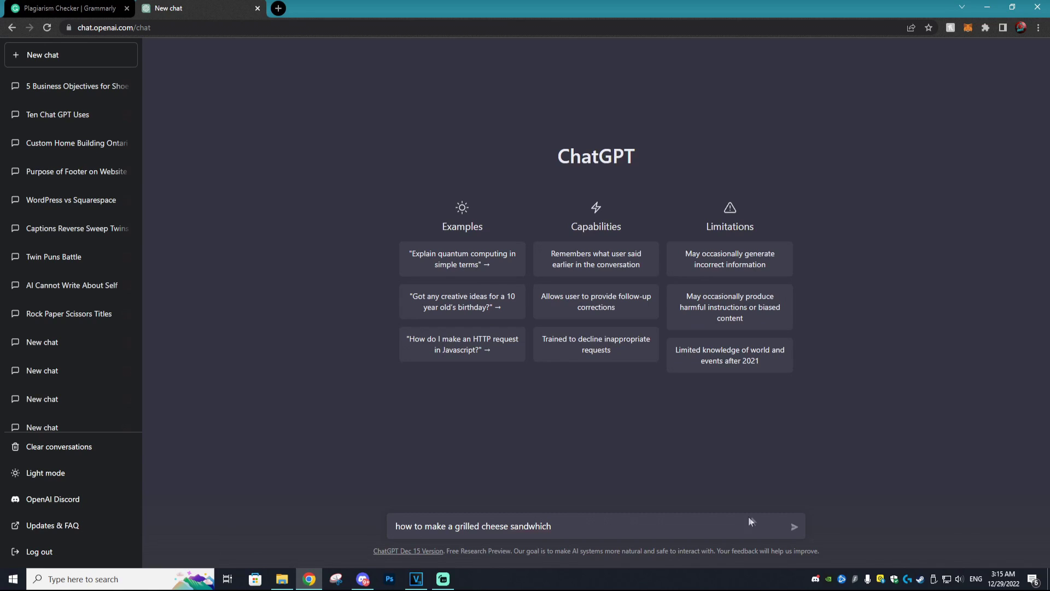
click(793, 526)
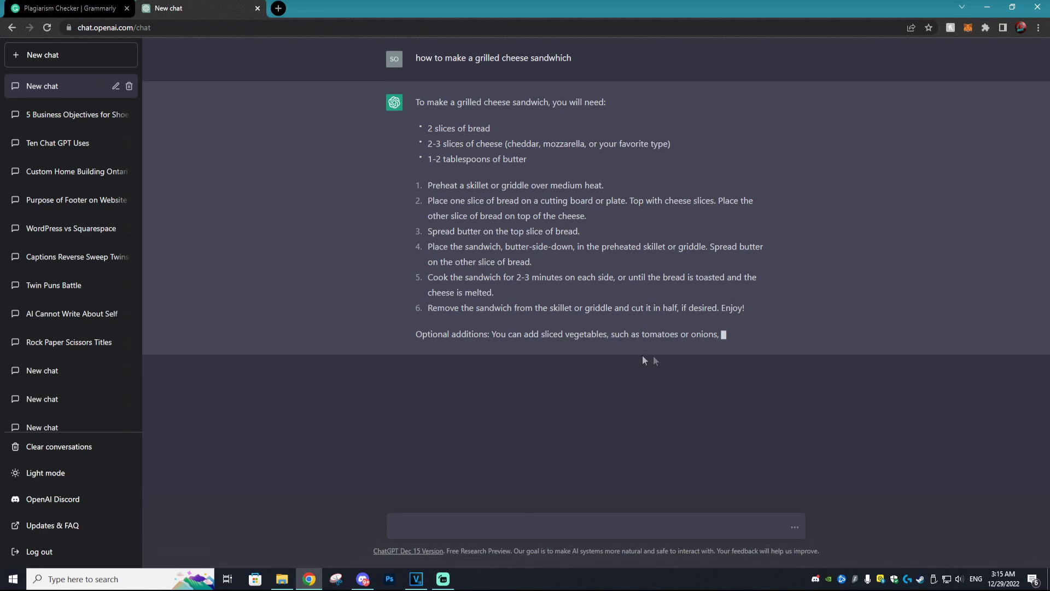
drag(697, 365, 405, 100)
right_click(480, 95)
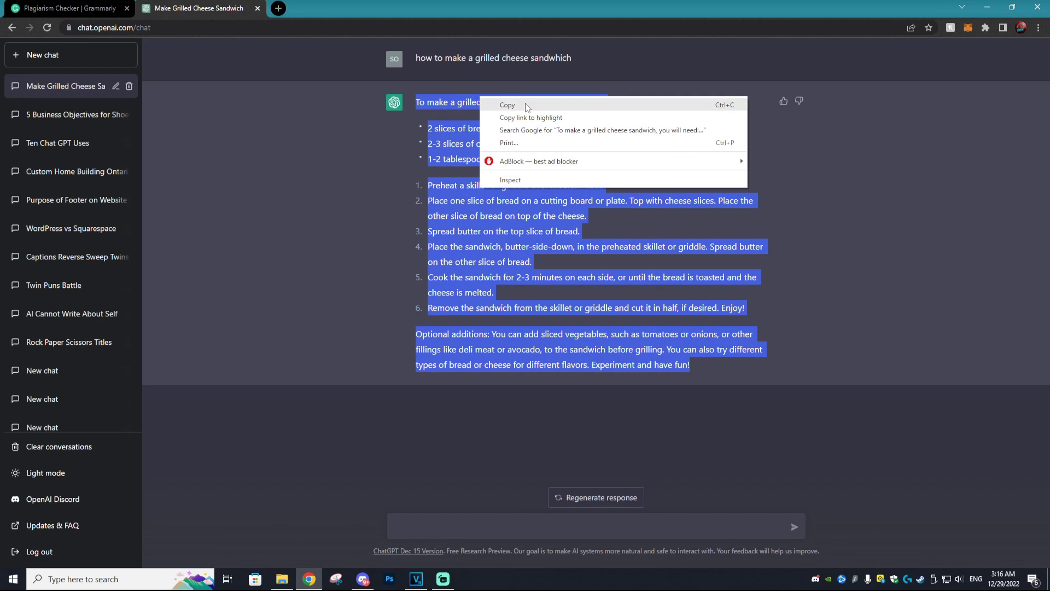
click(509, 104)
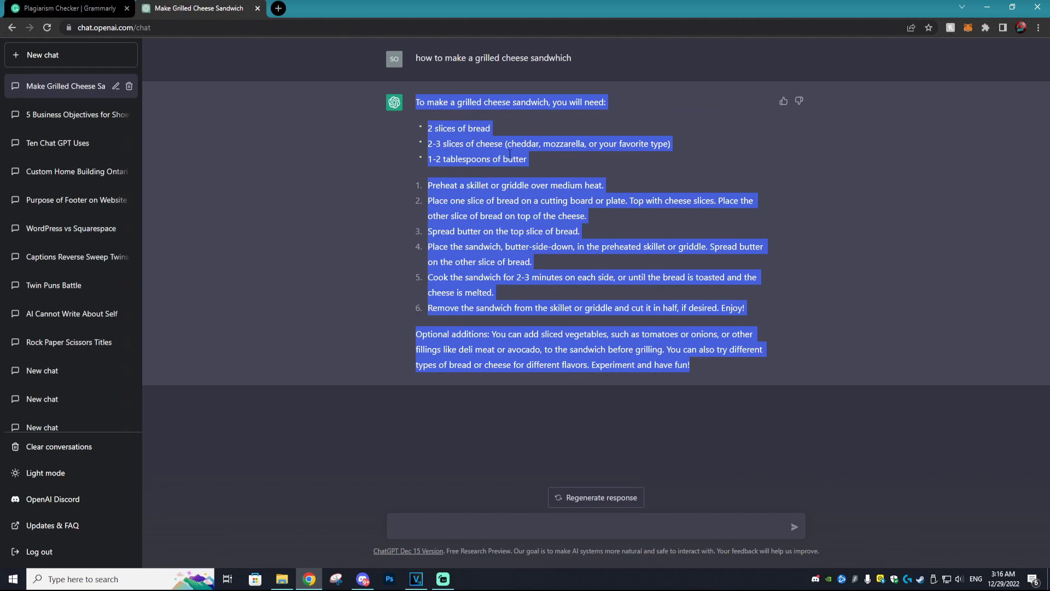
Step: Paste the grilled-cheese recipe into Grammarly's plagiarism checker and start the scan
click(59, 12)
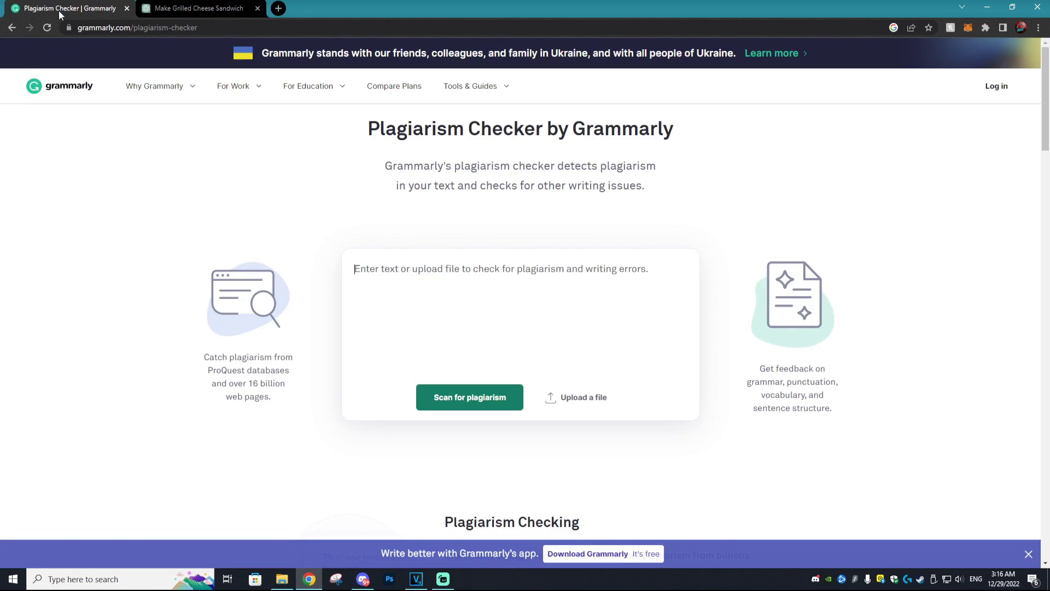
click(423, 263)
right_click(422, 262)
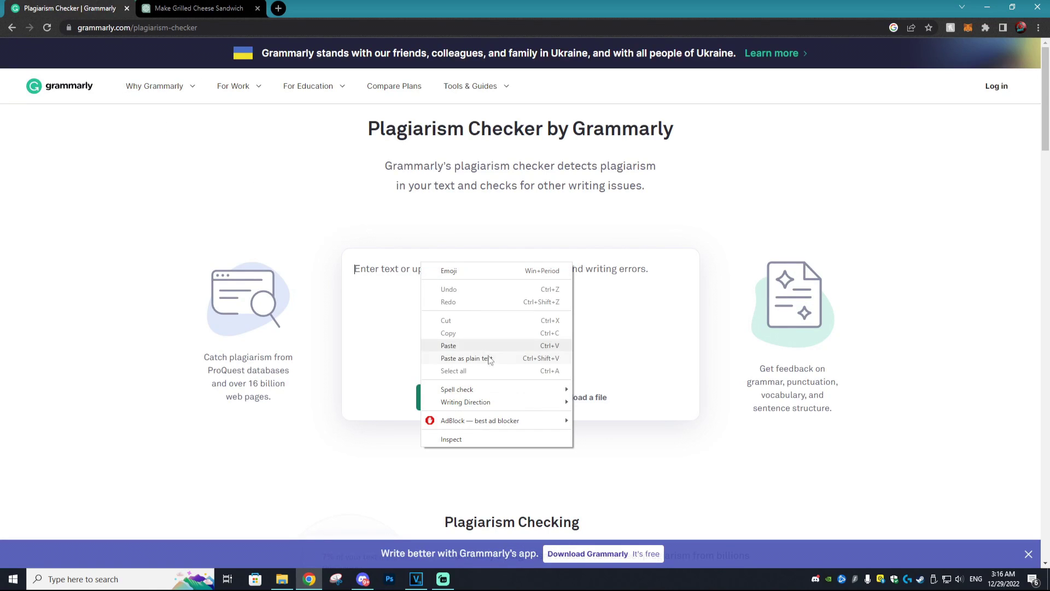
click(473, 339)
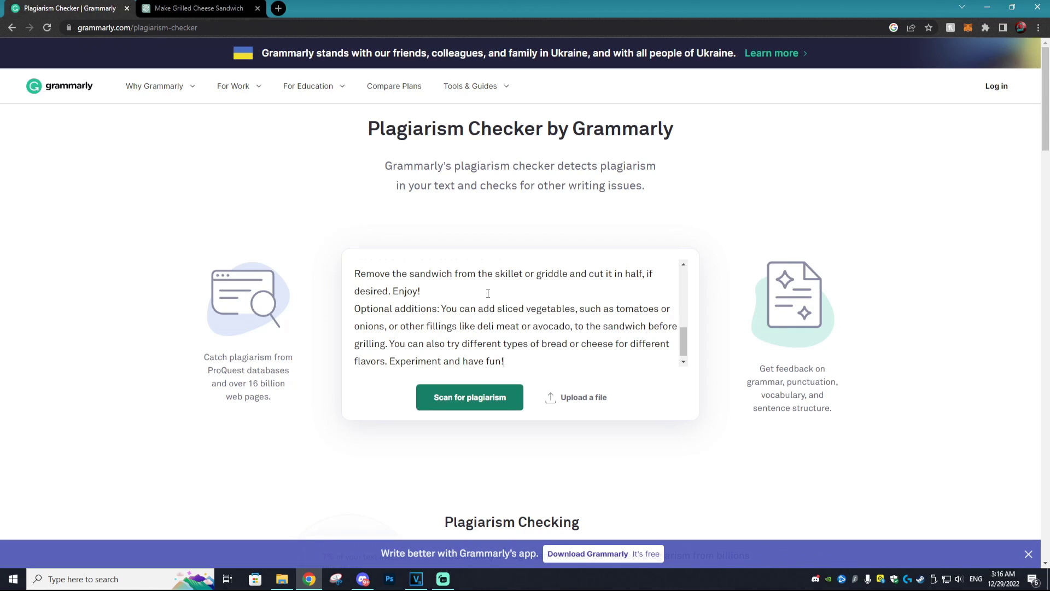
scroll(488, 294, up, 6)
scroll(493, 318, down, 7)
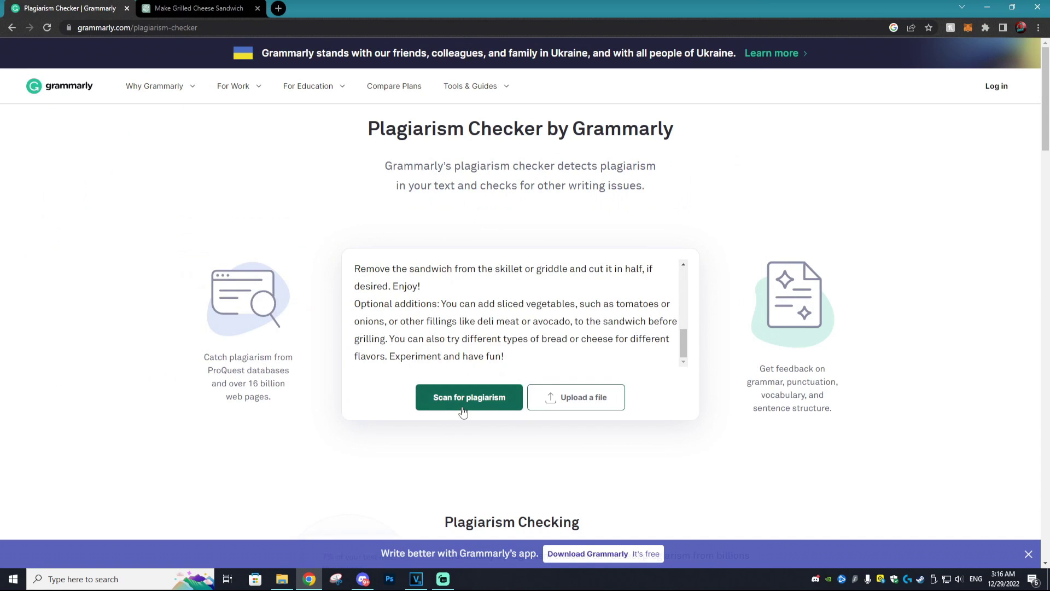
scroll(512, 299, up, 6)
scroll(512, 300, down, 7)
click(480, 397)
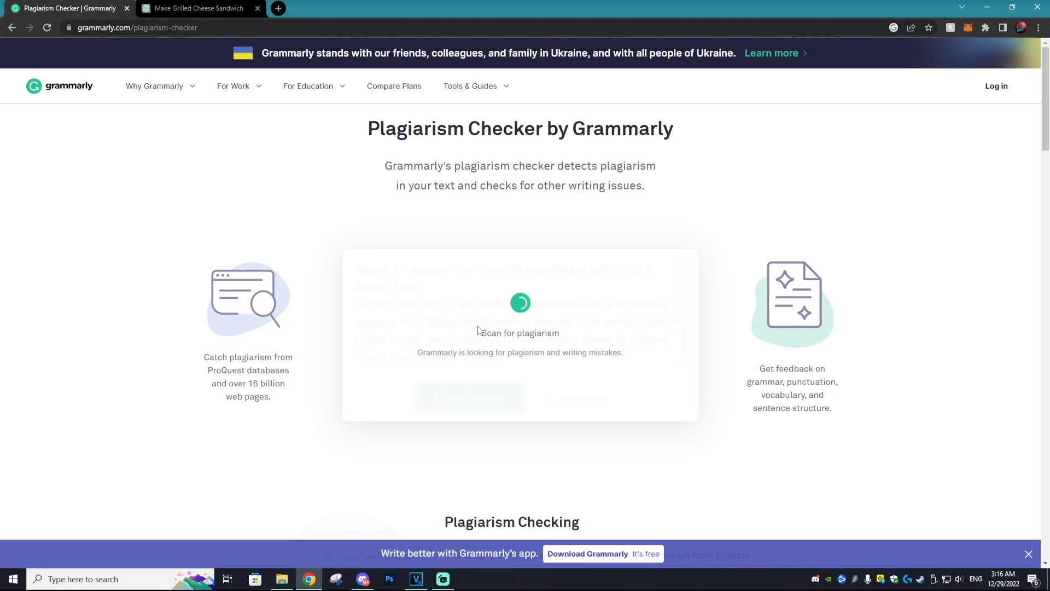
Step: While the scan runs, select recipe steps 2 through 4 in ChatGPT, then return to the report
key(ctrl+Tab)
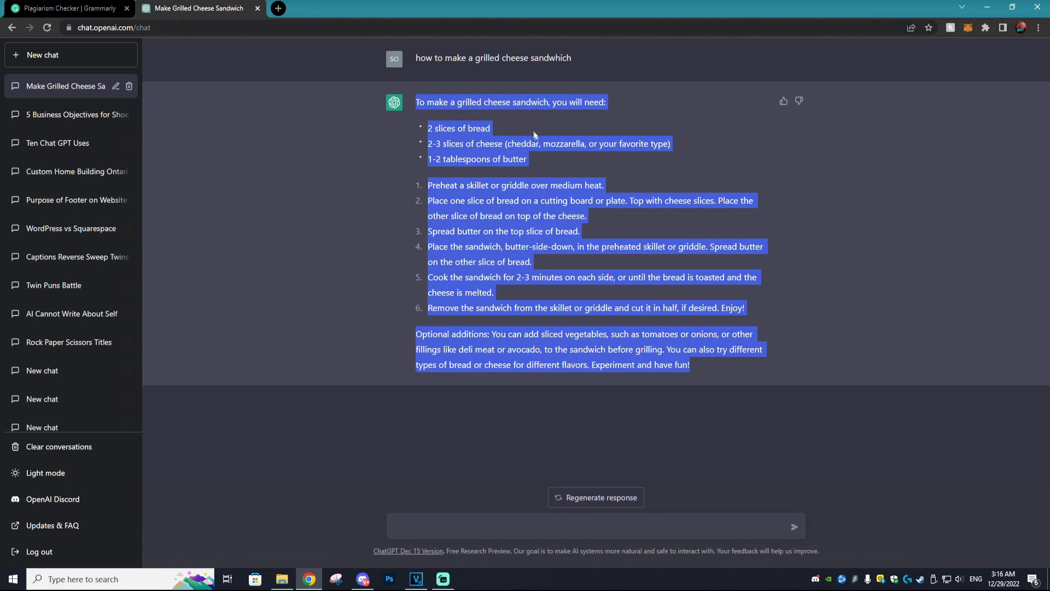
click(572, 179)
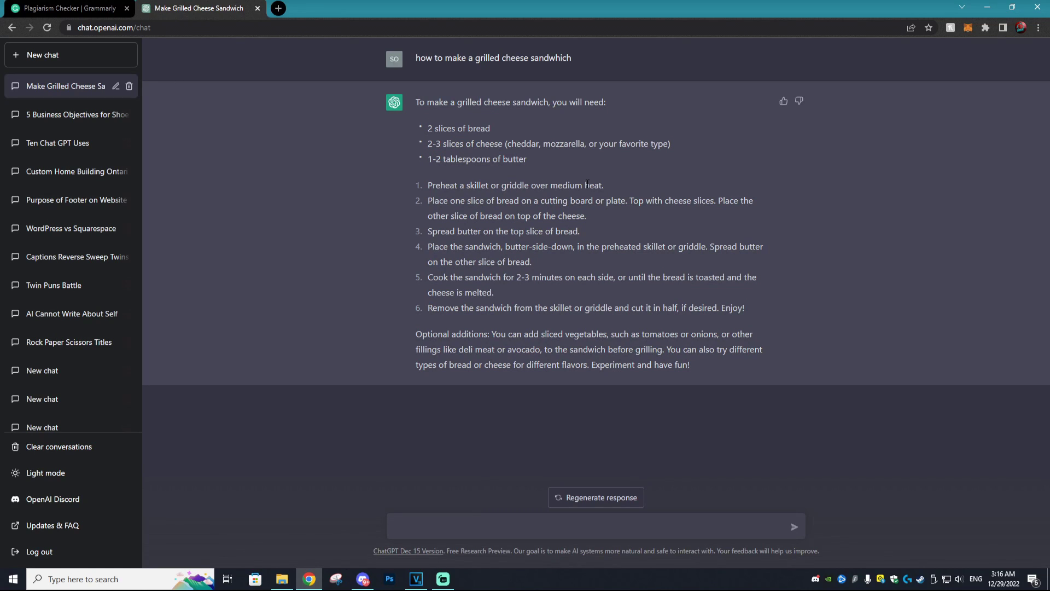
click(87, 8)
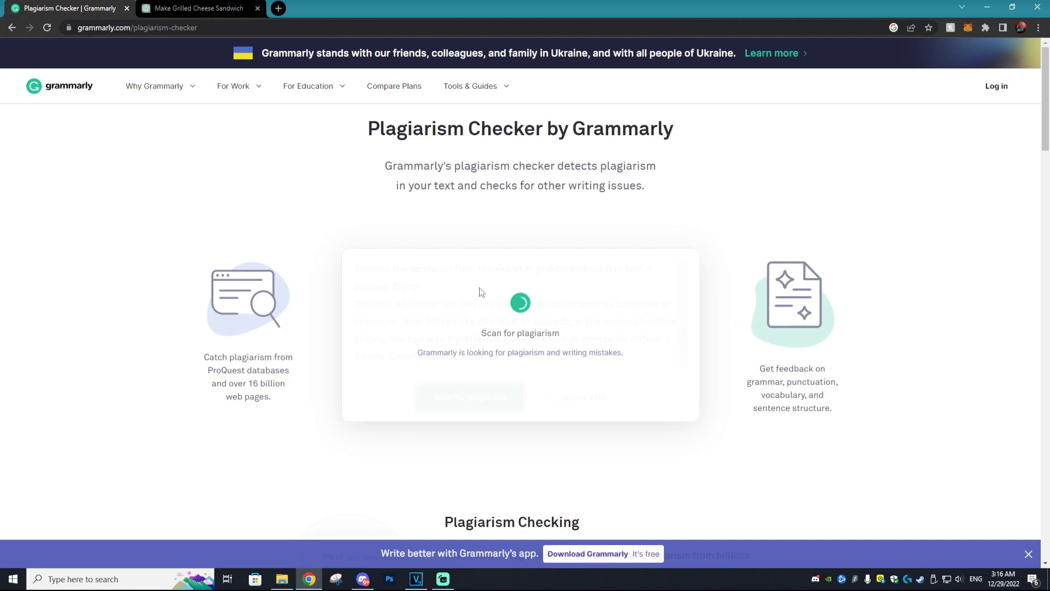
click(237, 4)
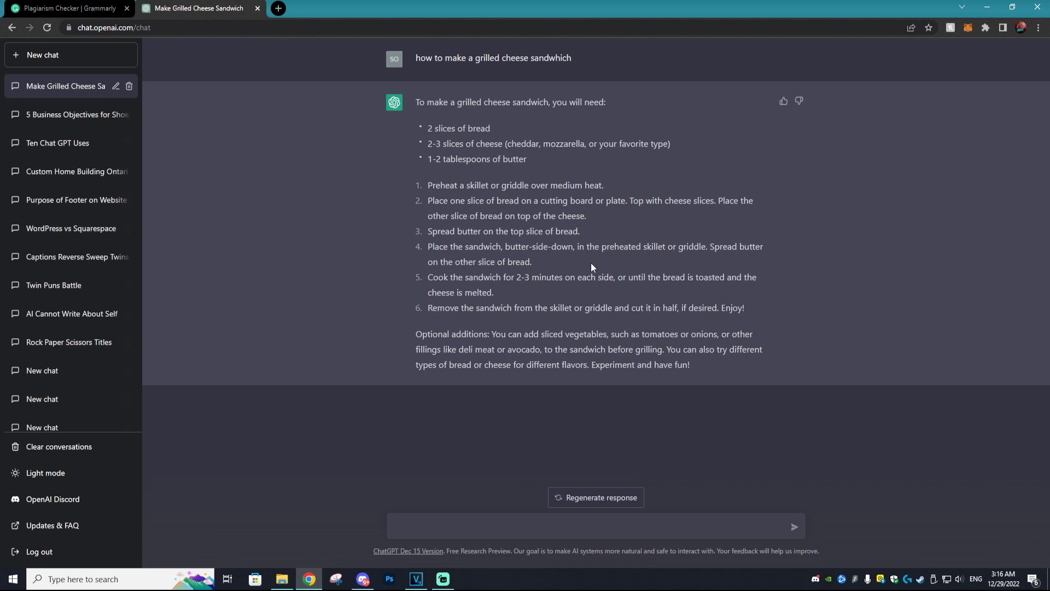
drag(533, 263, 429, 214)
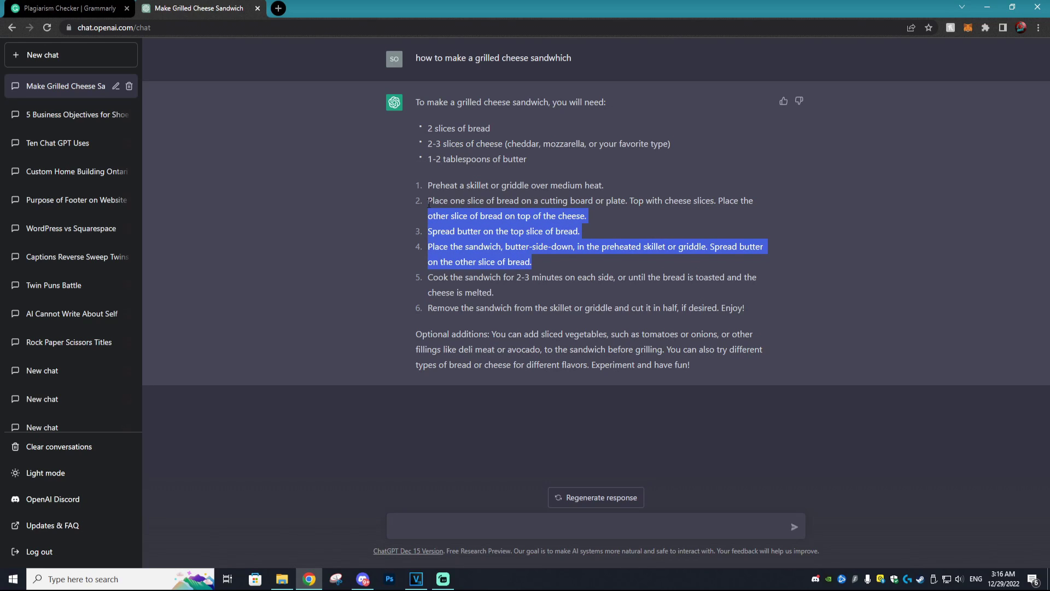
key(ctrl+shift+Tab)
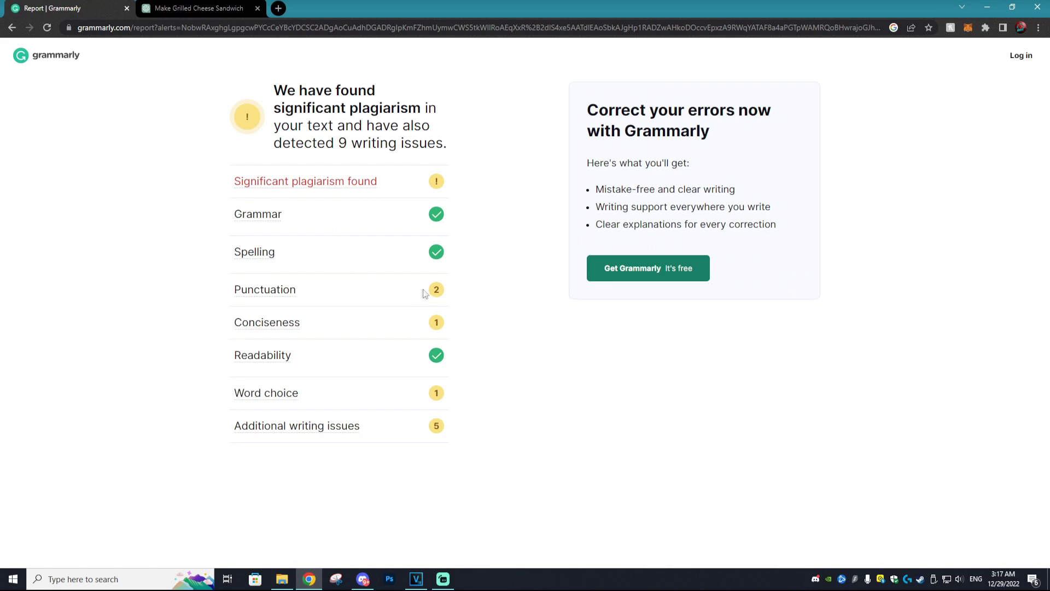
Step: Highlight the report's significant-plagiarism and 9-writing-issues findings, then switch over to the ChatGPT chat
drag(273, 90, 419, 109)
click(282, 94)
drag(274, 90, 438, 126)
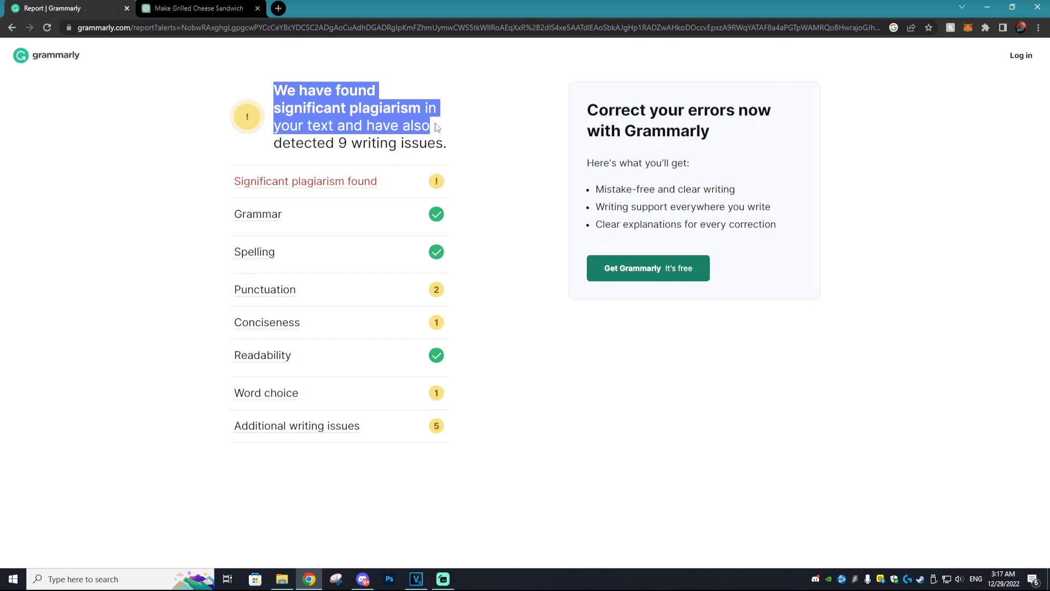
drag(442, 143, 347, 125)
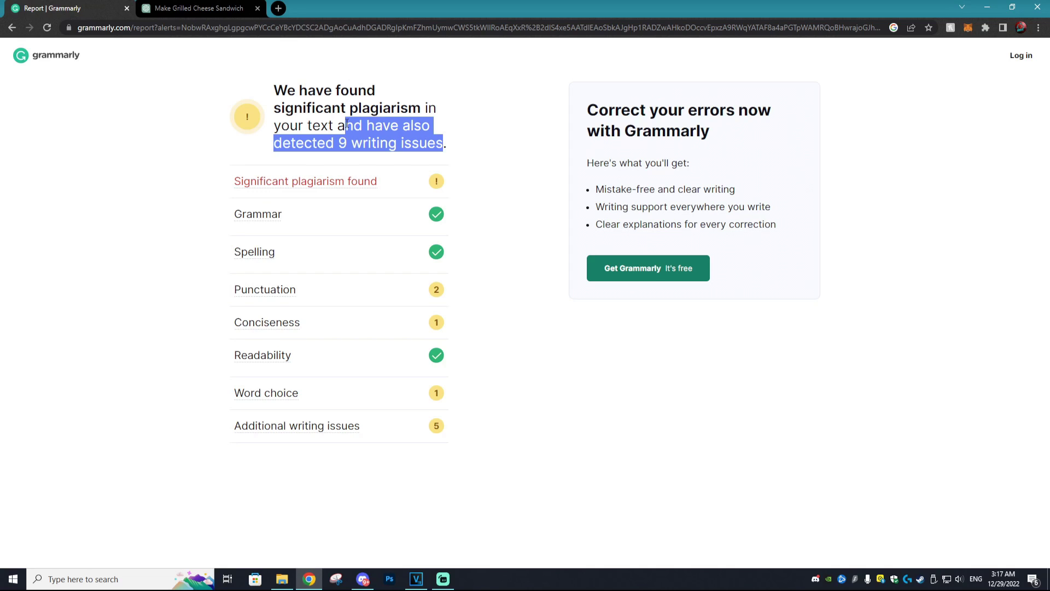
click(299, 134)
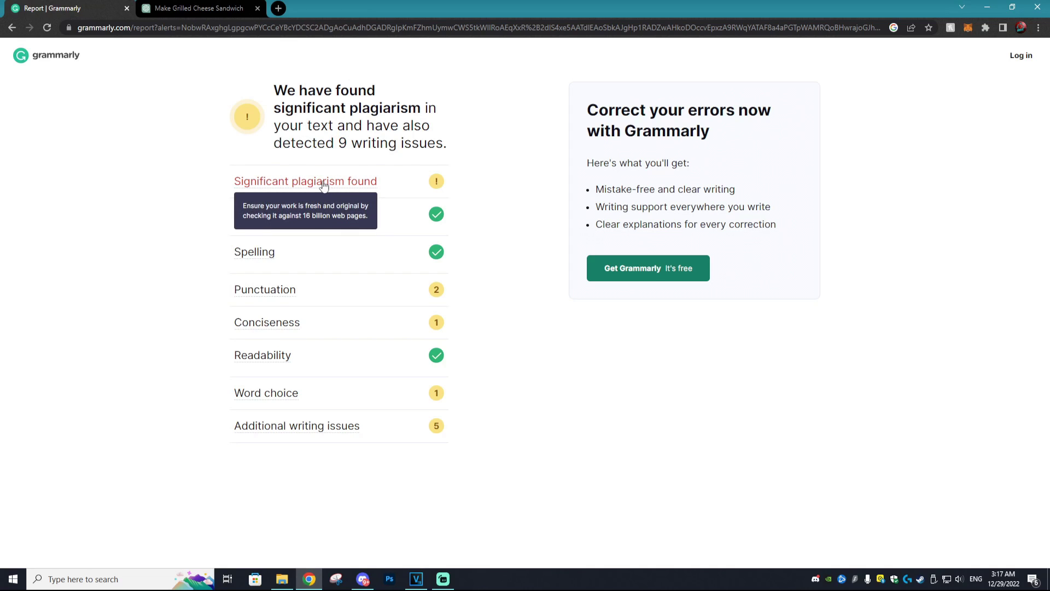
mouse_move(306, 183)
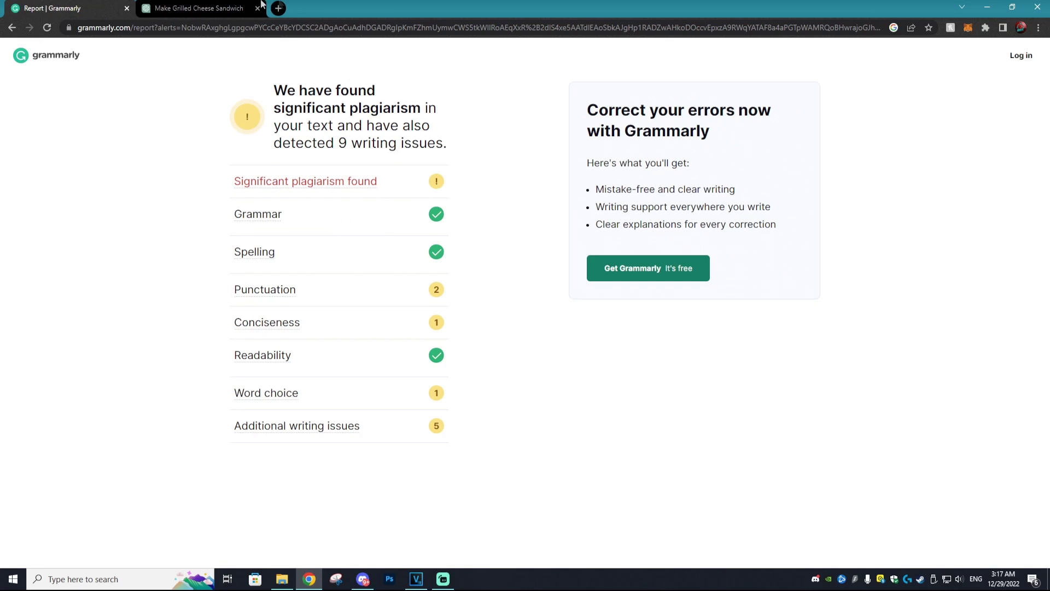
click(191, 7)
click(402, 187)
click(75, 7)
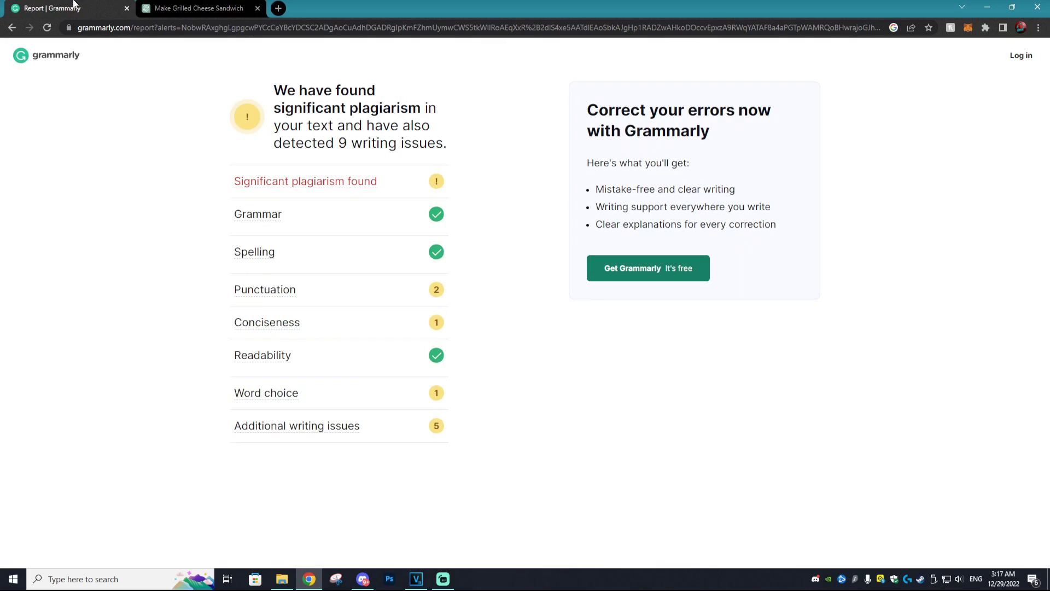